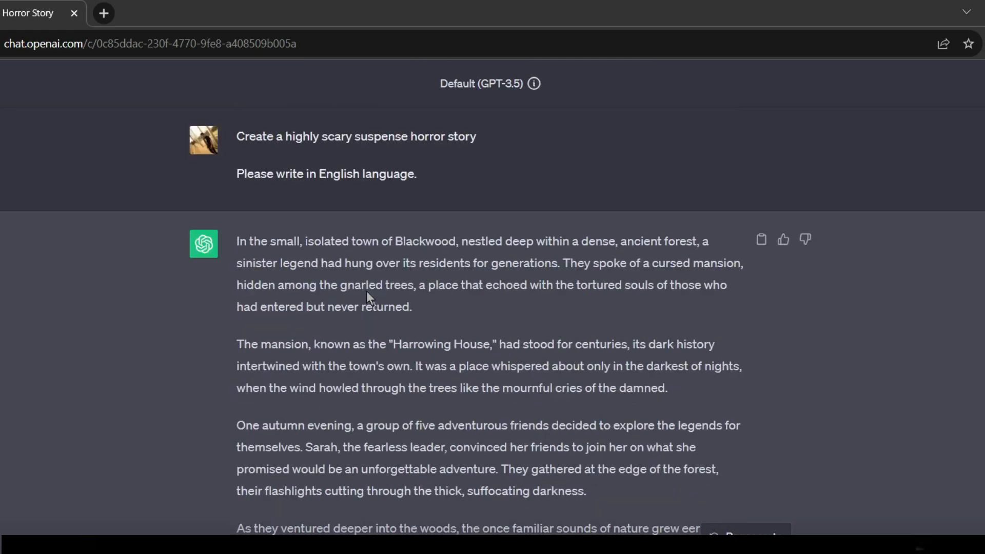
Step: Read through the horror story and highlight the follow-up request for line-by-line video images
scroll(379, 289, "down", 8)
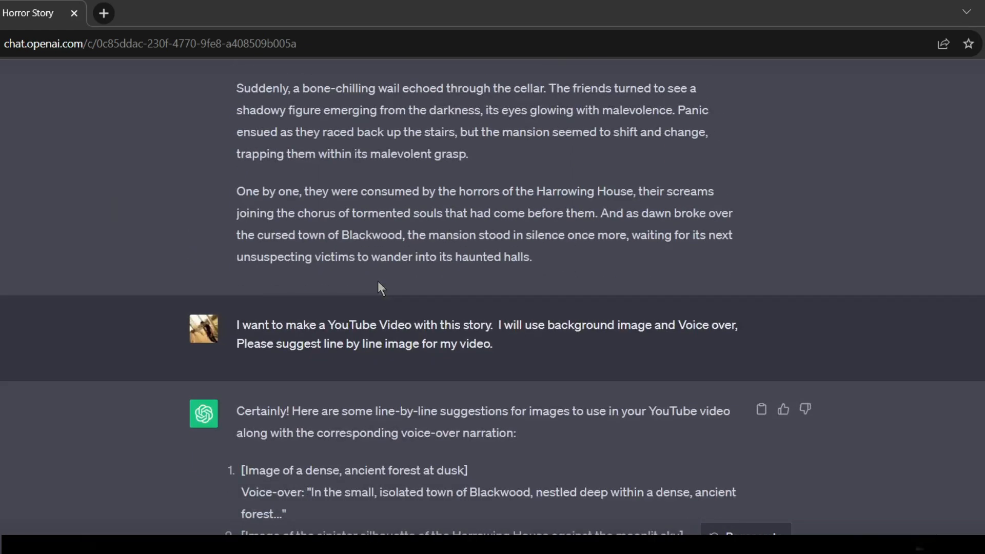
left_click_drag(237, 169, 678, 169)
left_click_drag(742, 111, 846, 109)
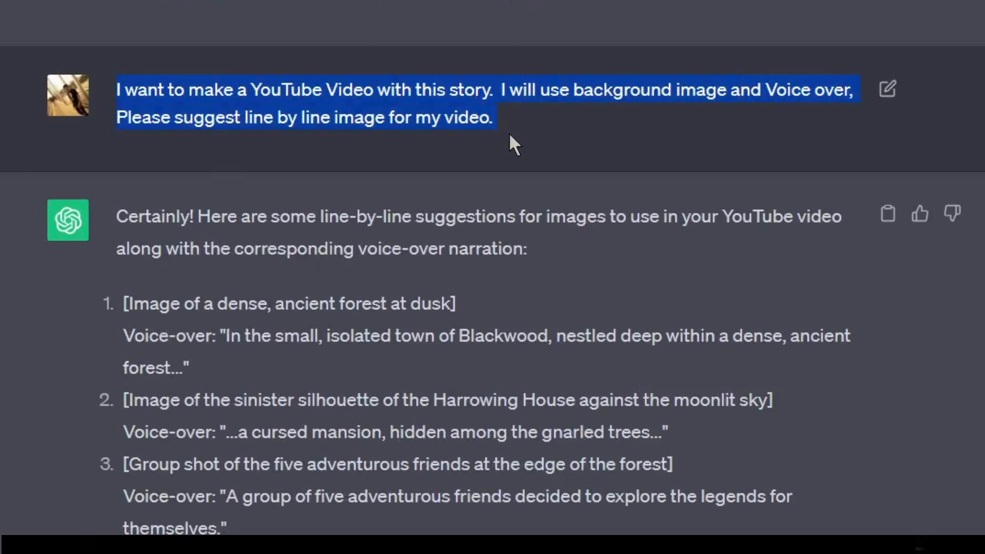
Step: Review the line-by-line image and voice-over suggestions and the prompt suggestions for every image
scroll(173, 289, "down", 3)
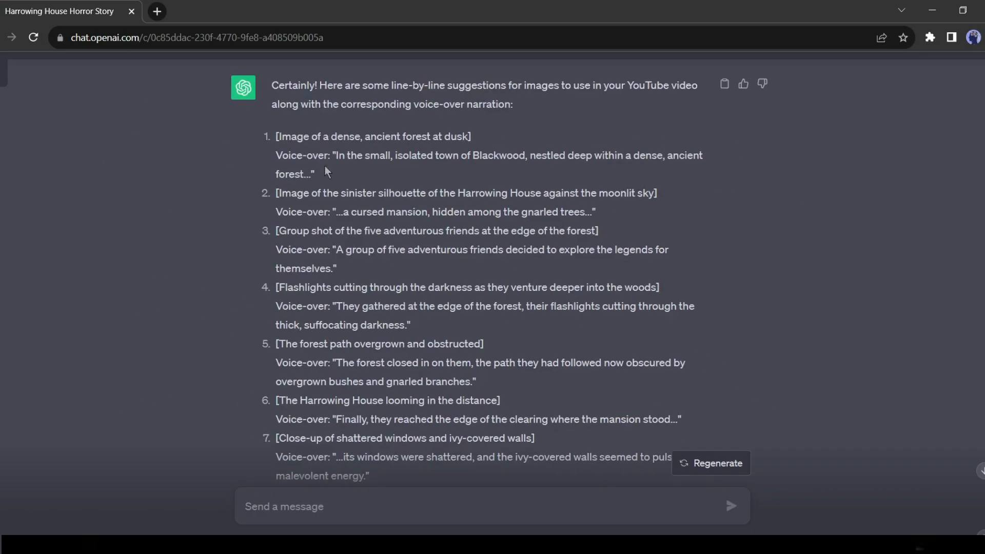
scroll(330, 264, "down", 3)
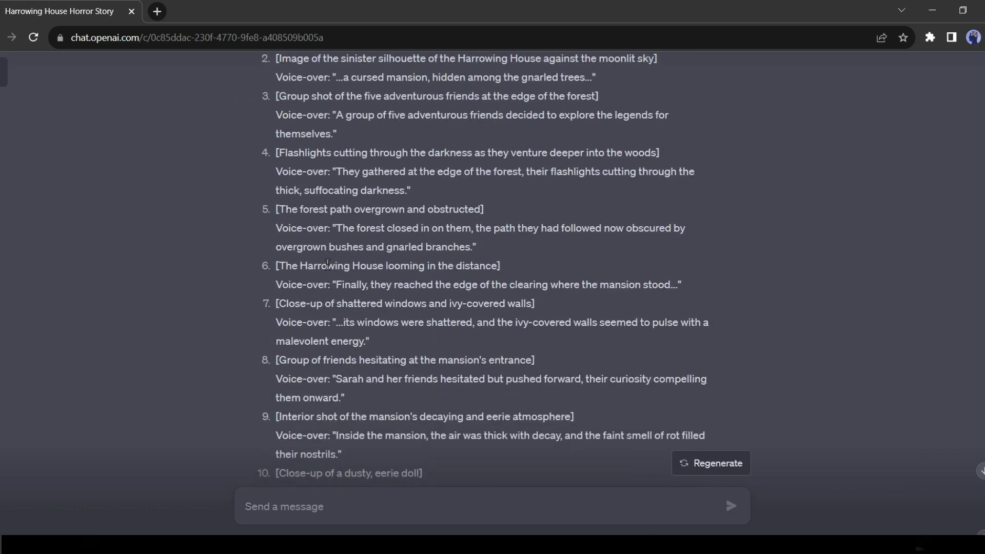
scroll(365, 222, "down", 10)
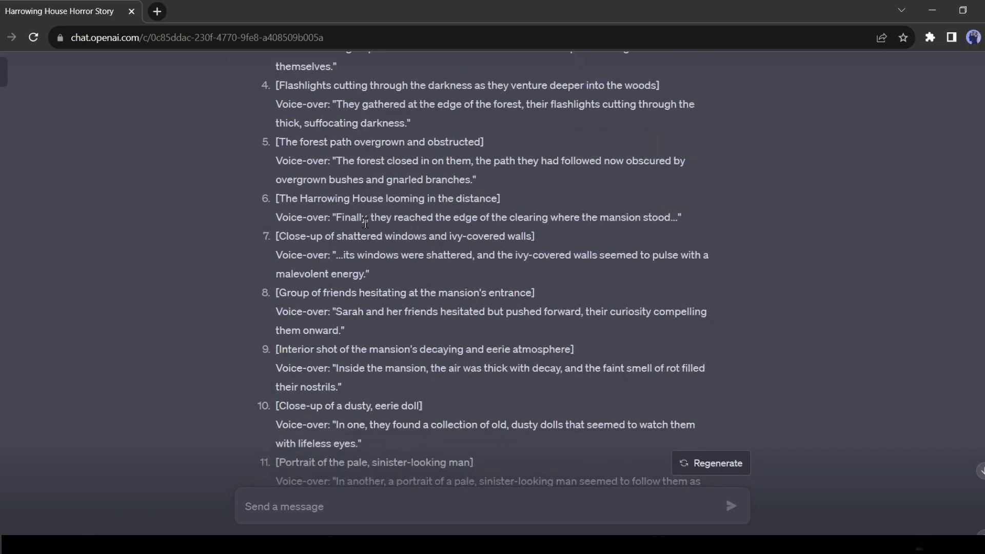
scroll(365, 222, "down", 3)
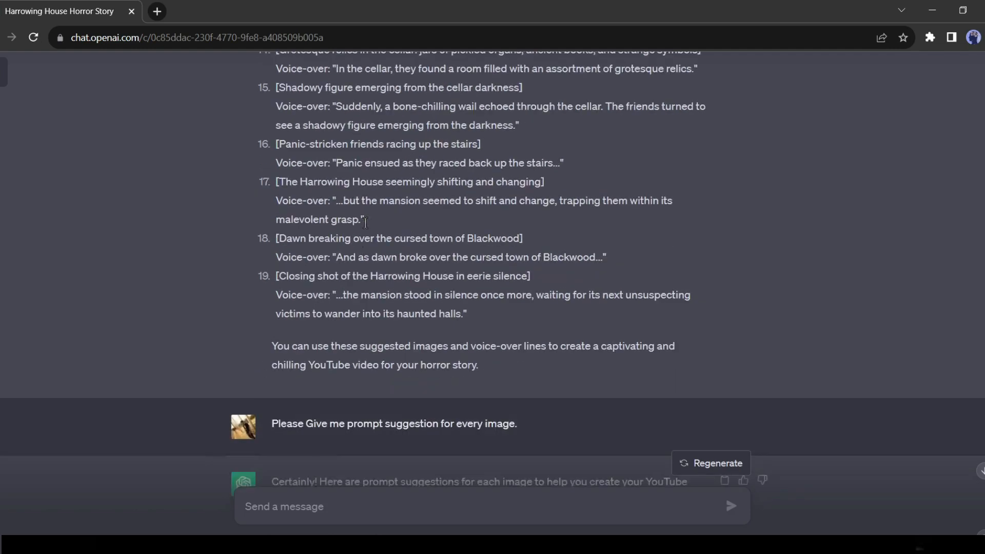
scroll(365, 222, "up", 10)
scroll(365, 222, "up", 7)
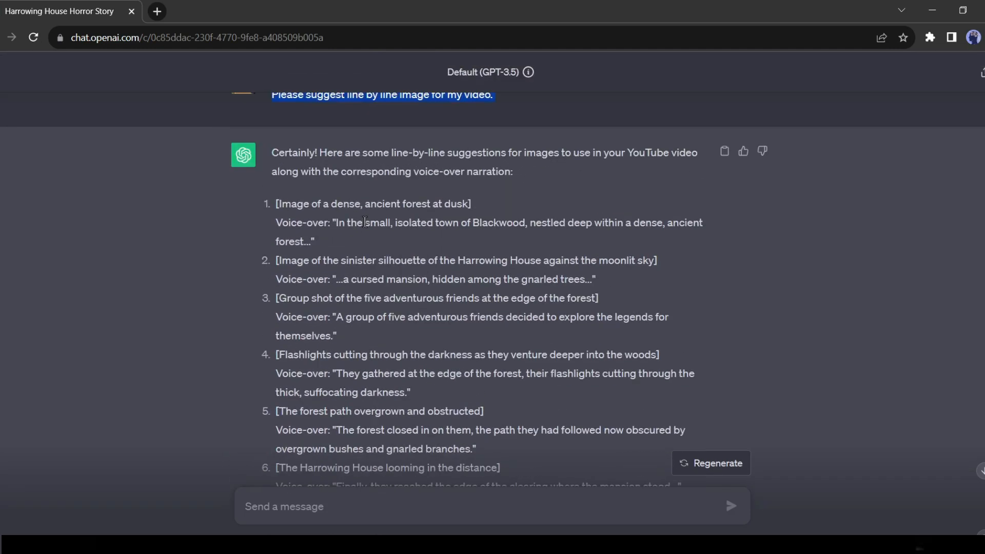
scroll(365, 222, "down", 15)
scroll(379, 241, "down", 8)
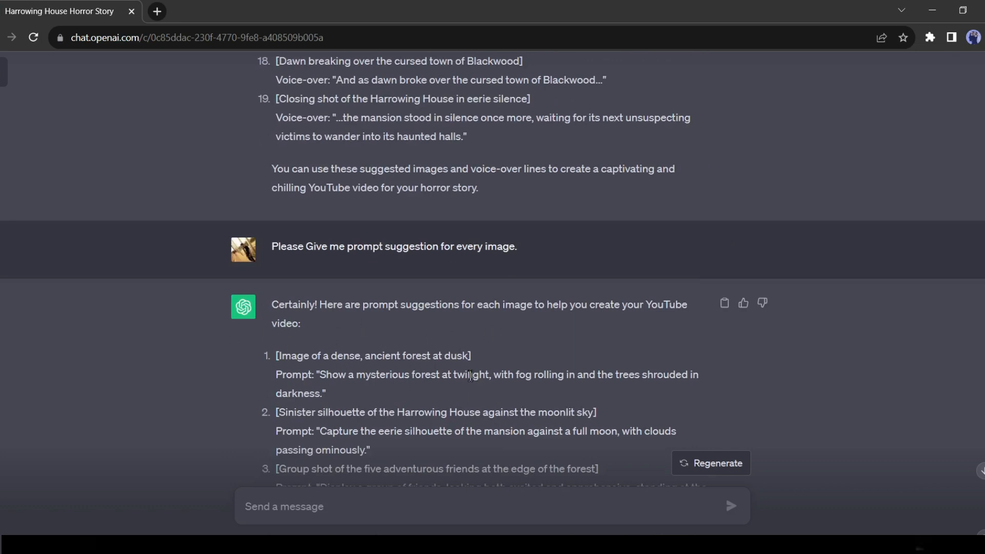
scroll(472, 371, "down", 3)
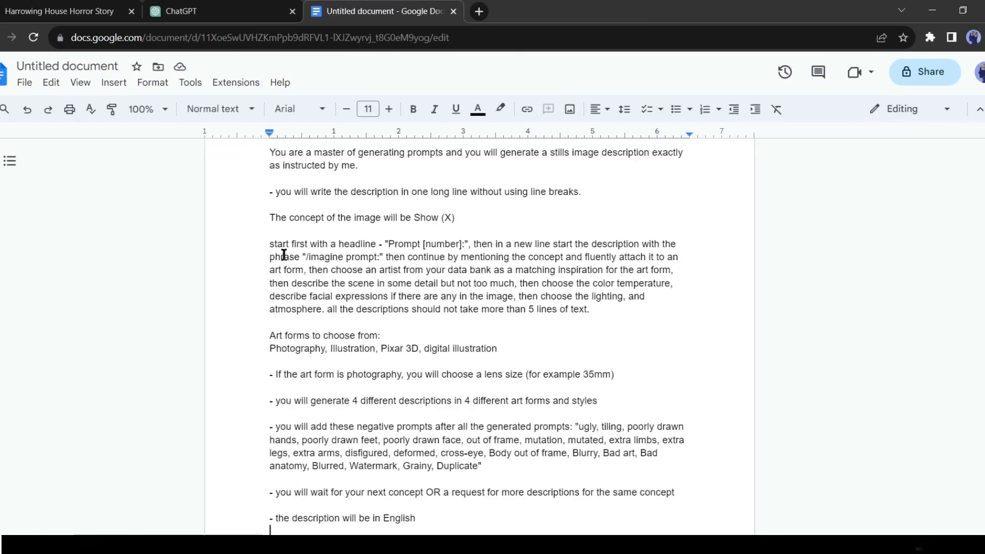
Step: Replace the (X) placeholder in the Google Docs template with the suggestion "Show a mysterious forest at twilight, with fog rolling in and the trees shrouded in darkness."
scroll(298, 252, "up", 2)
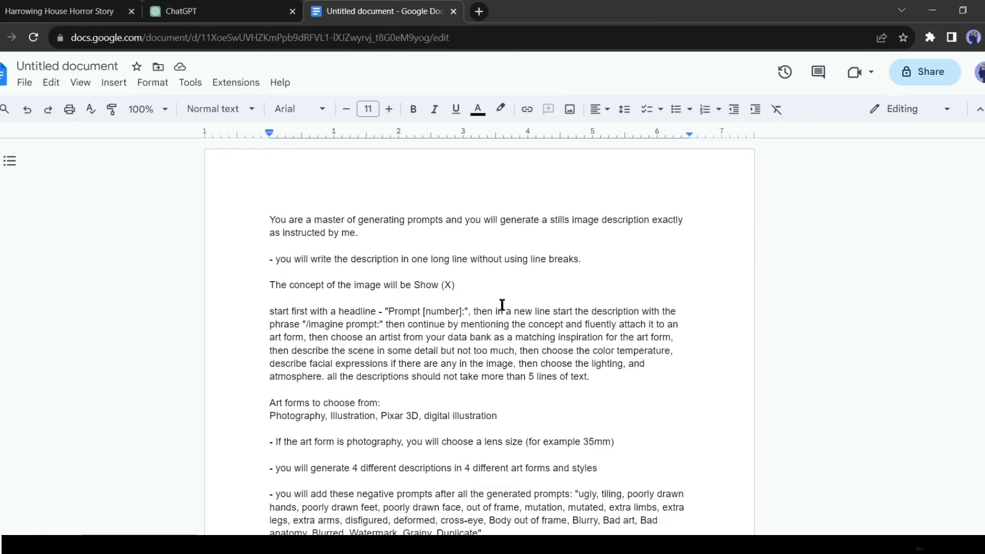
mouse_move(442, 284)
left_mouse_down()
mouse_move(455, 284)
mouse_move(441, 286)
left_mouse_up()
left_click(460, 287)
left_click(454, 285)
left_click(59, 11)
left_click_drag(320, 175, 323, 191)
key("ctrl+c")
left_click(361, 5)
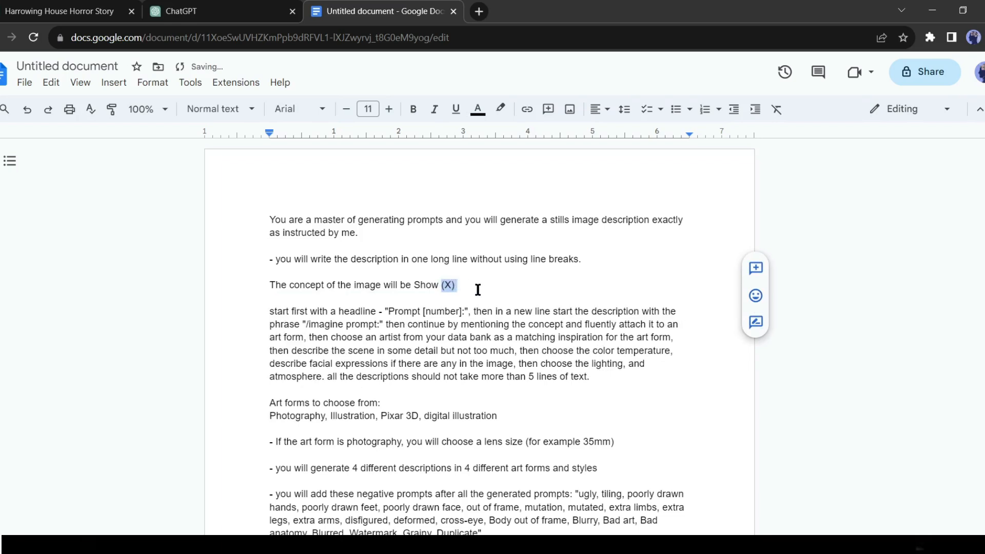
key("ctrl+v")
Step: Copy the whole template text and send it as a message in the empty ChatGPT chat
key("ctrl+a")
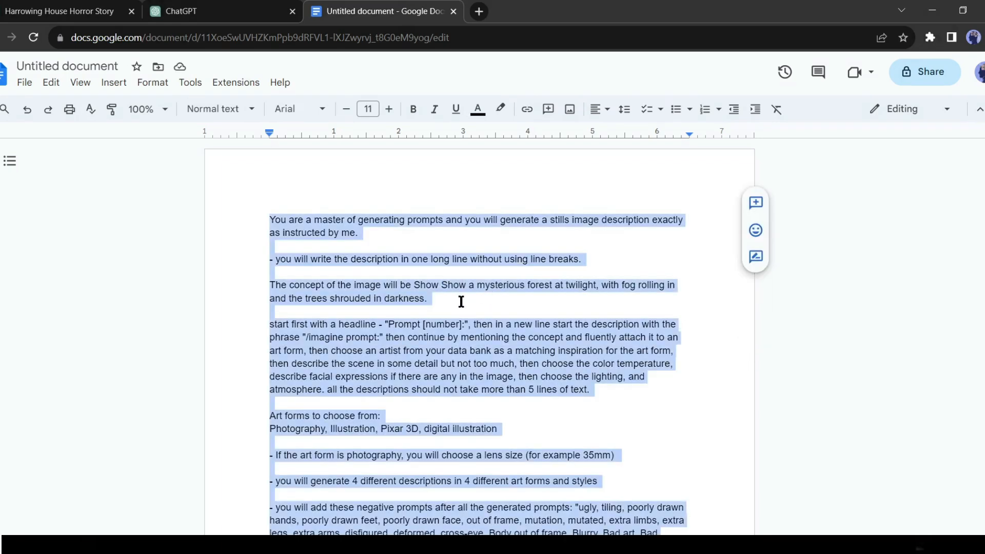
left_click(183, 7)
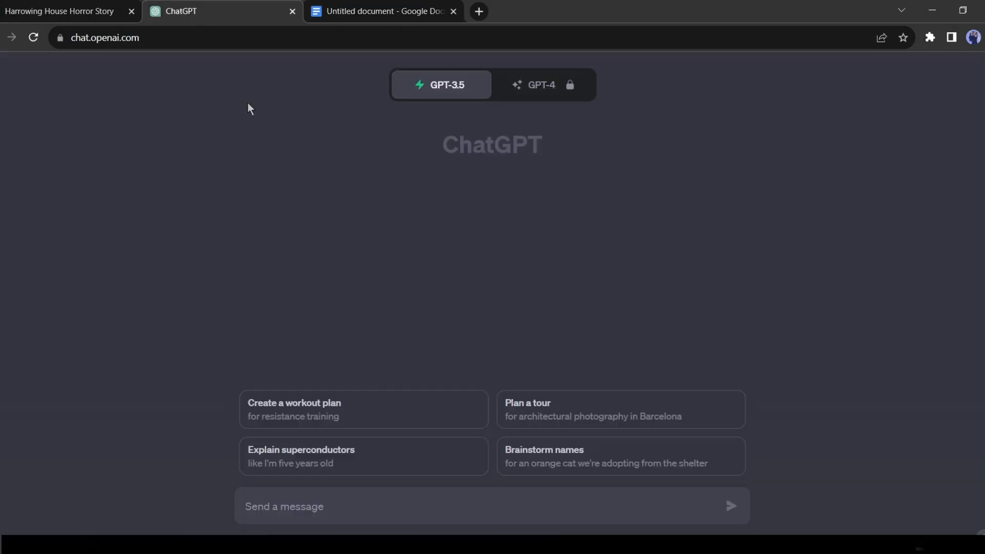
key("ctrl+v")
left_click(730, 506)
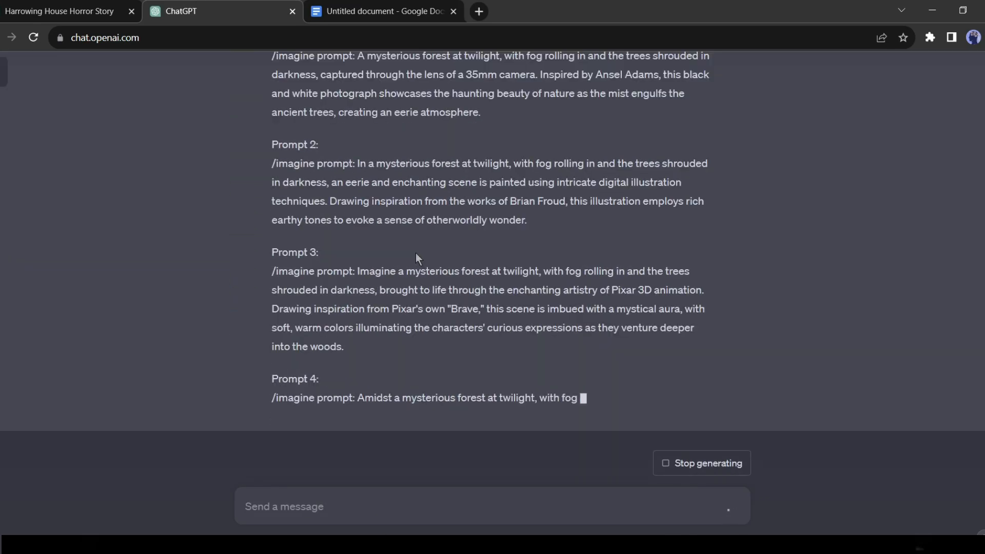
Step: Look over the generated forest descriptions and select the Prompt 1 text following "/imagine prompt:"
scroll(407, 329, "up", 4)
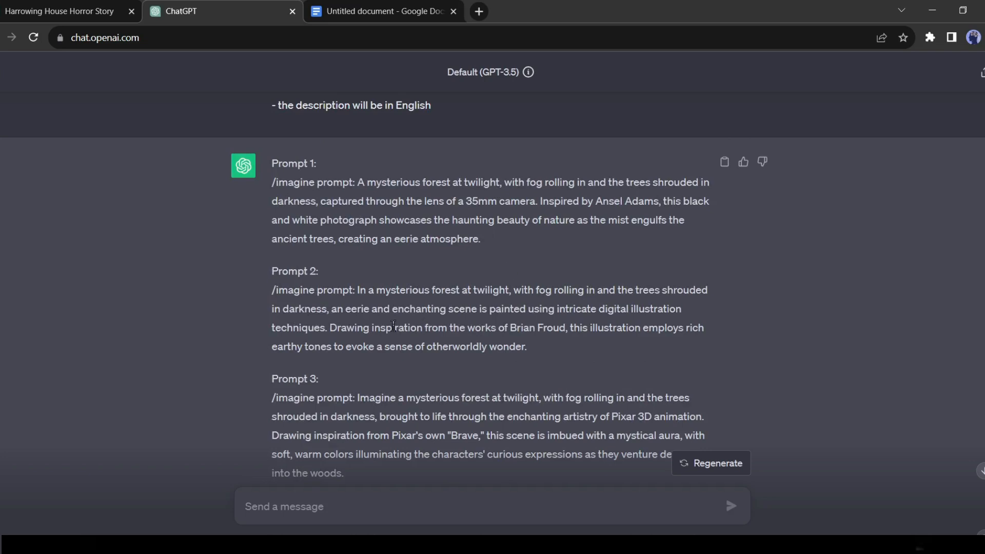
scroll(393, 326, "down", 3)
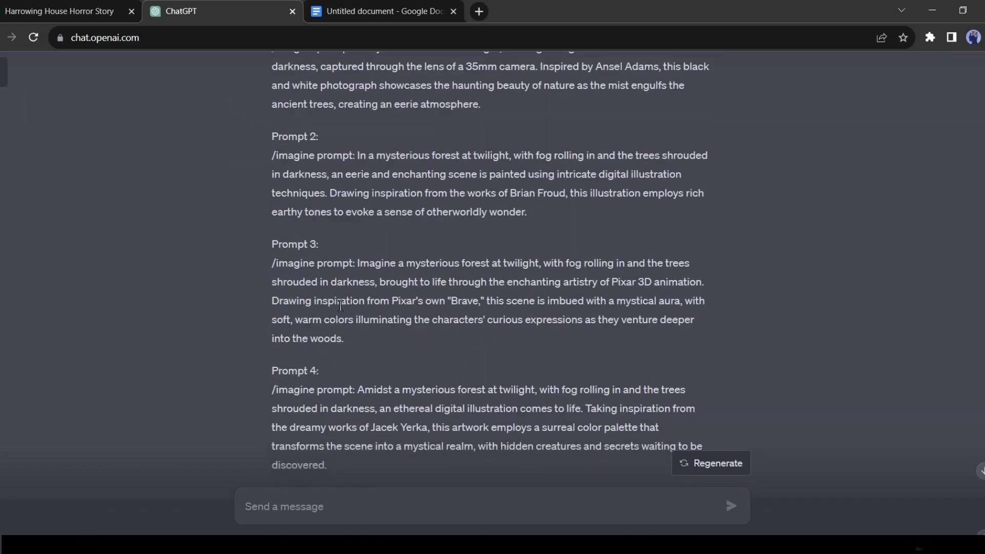
scroll(341, 306, "up", 3)
left_click_drag(358, 182, 486, 244)
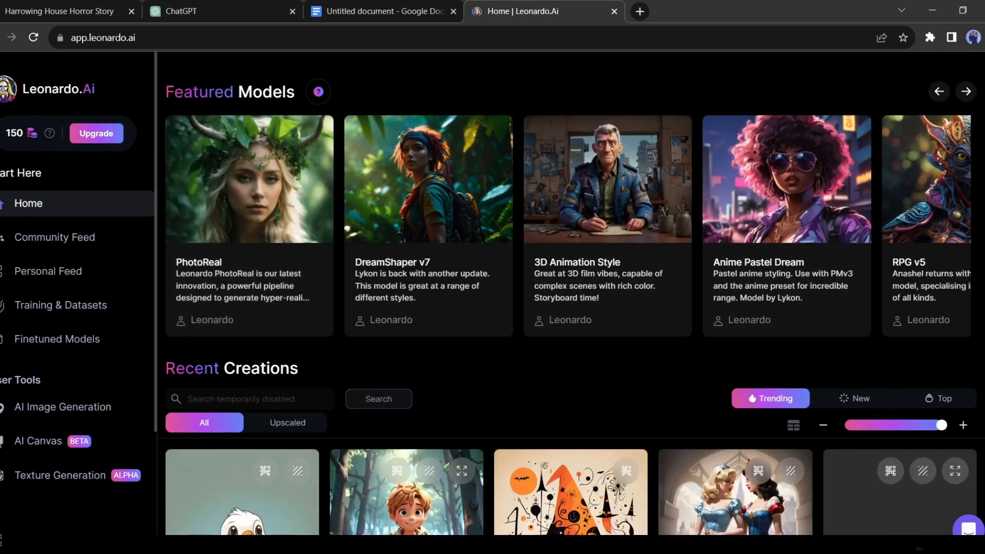
Step: In Leonardo.Ai, choose the featured model Absolute Reality v1.6 for generation and use the forest prompt without "black and white"
left_click(966, 92)
left_click(966, 92)
left_click(967, 92)
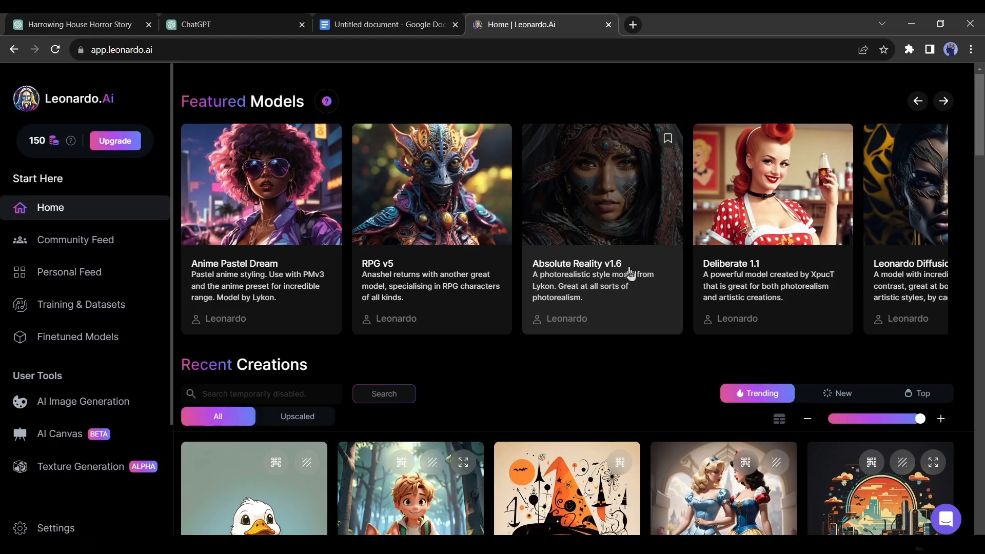
left_click(625, 190)
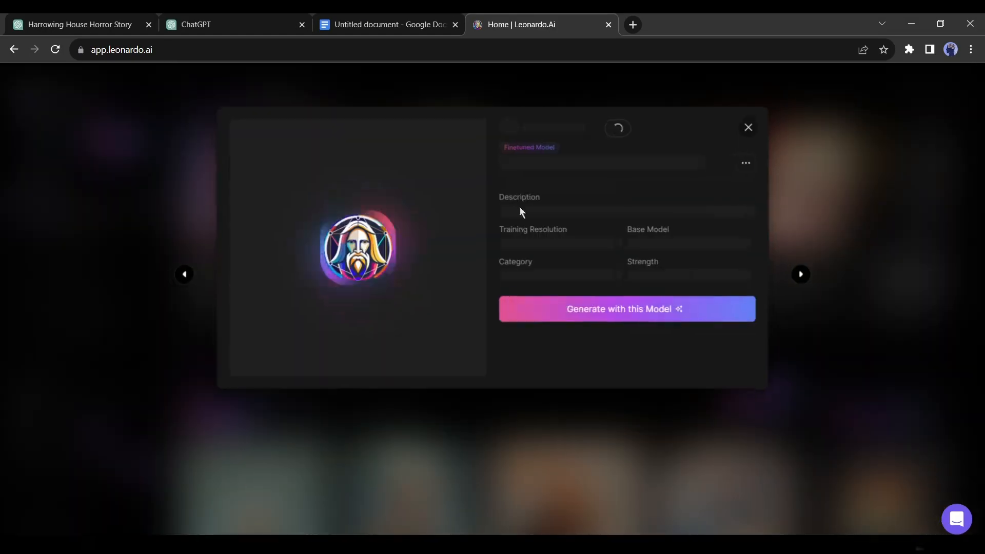
left_click(622, 327)
left_click_drag(506, 132, 203, 131)
key("BackSpace")
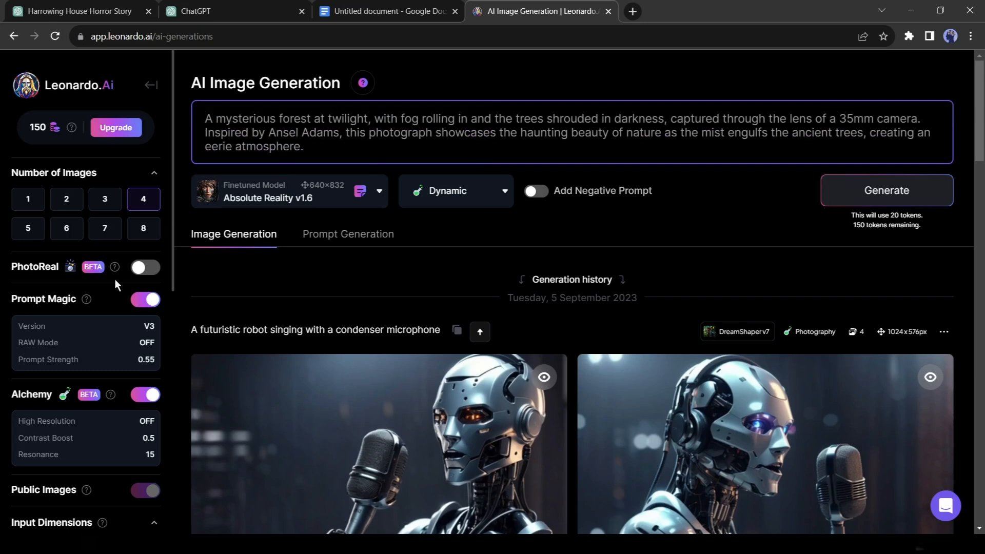
Step: Set the input dimensions to a landscape format 912 px wide and 512 px high
scroll(70, 233, "down", 5)
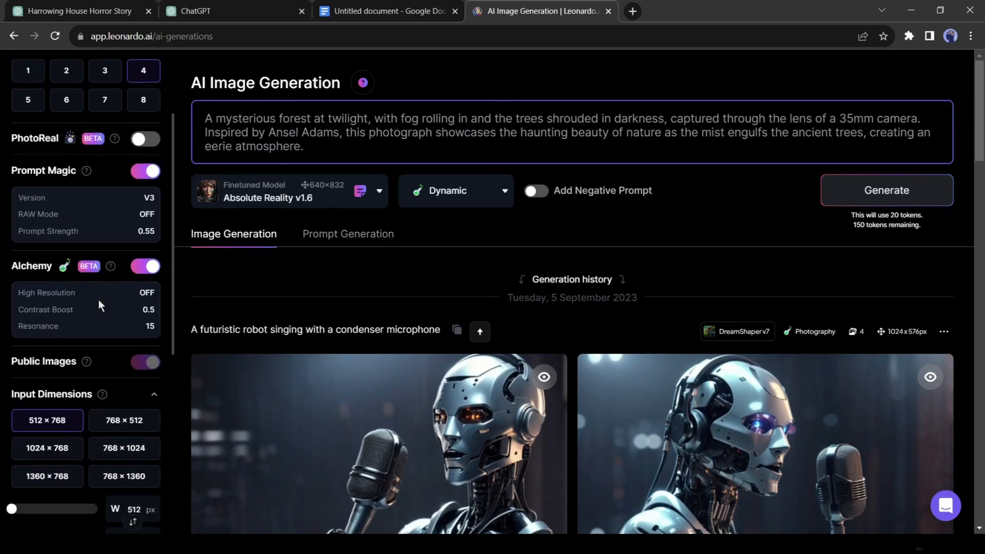
scroll(110, 296, "up", 5)
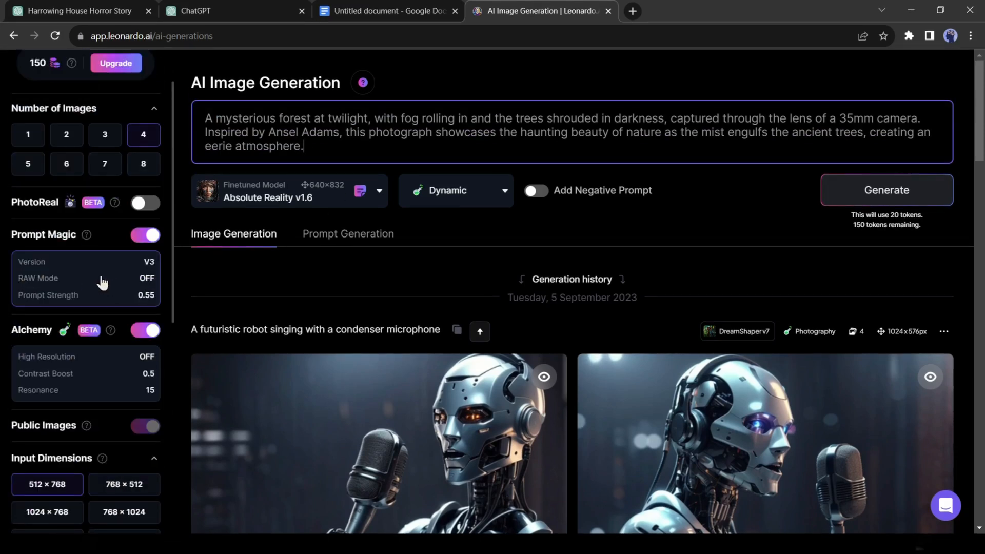
scroll(103, 292, "down", 8)
left_click(99, 254)
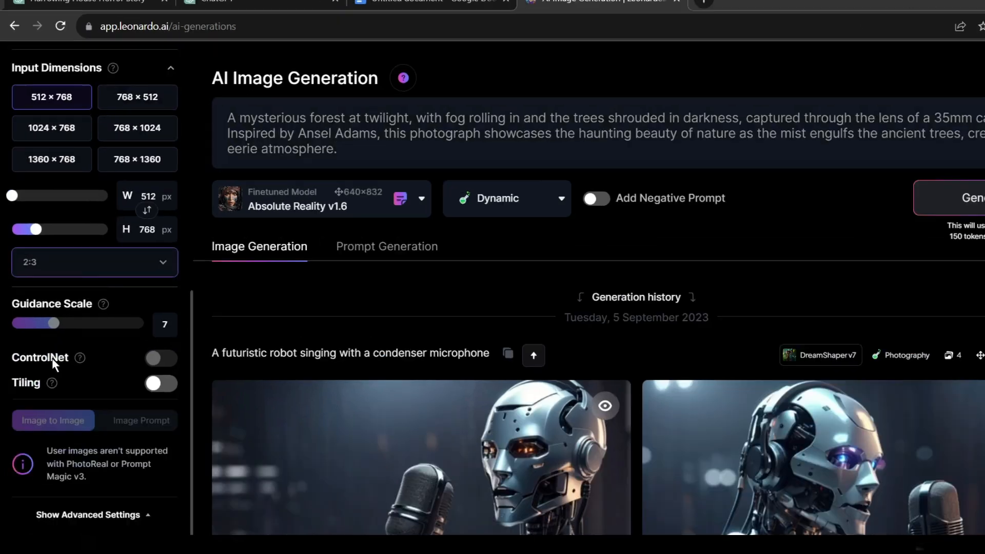
left_click(49, 334)
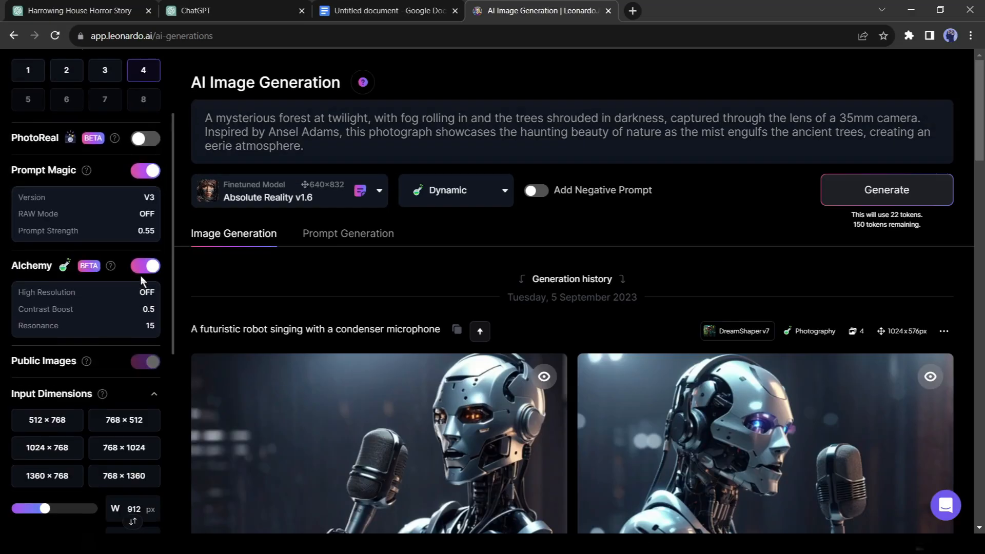
scroll(141, 276, "up", 3)
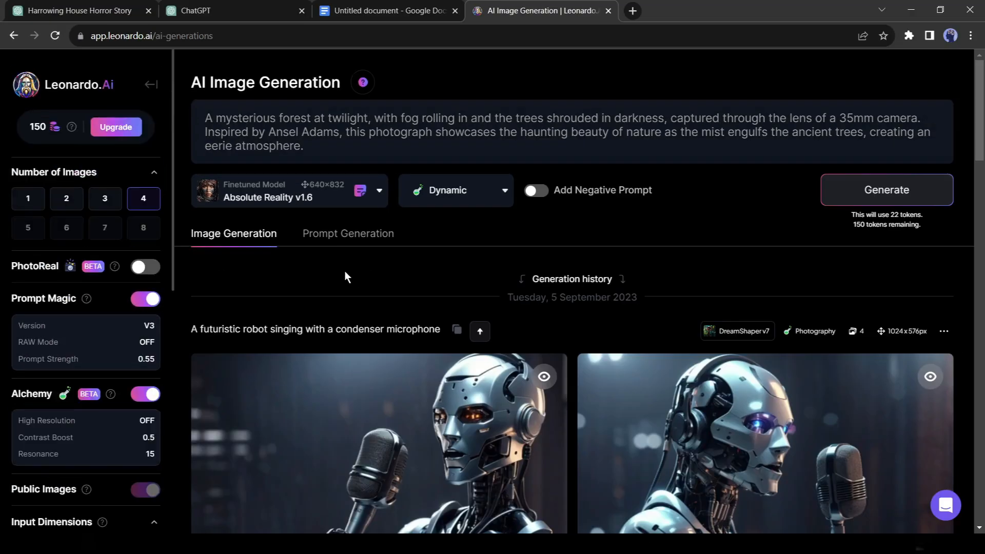
Step: Generate the four forest images and view a result in the enlarged preview
left_click(882, 193)
scroll(743, 322, "down", 3)
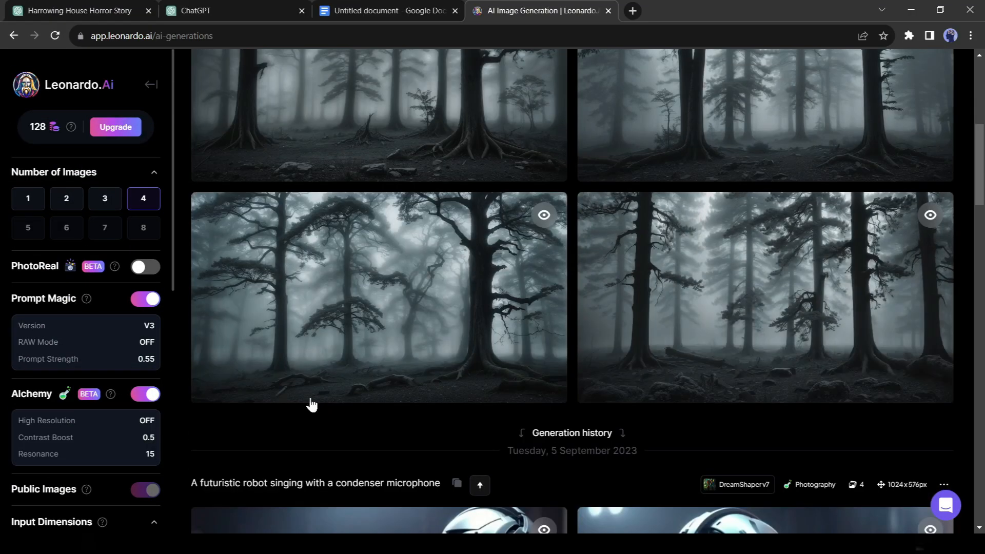
scroll(310, 404, "up", 2)
scroll(635, 373, "down", 2)
left_click(758, 285)
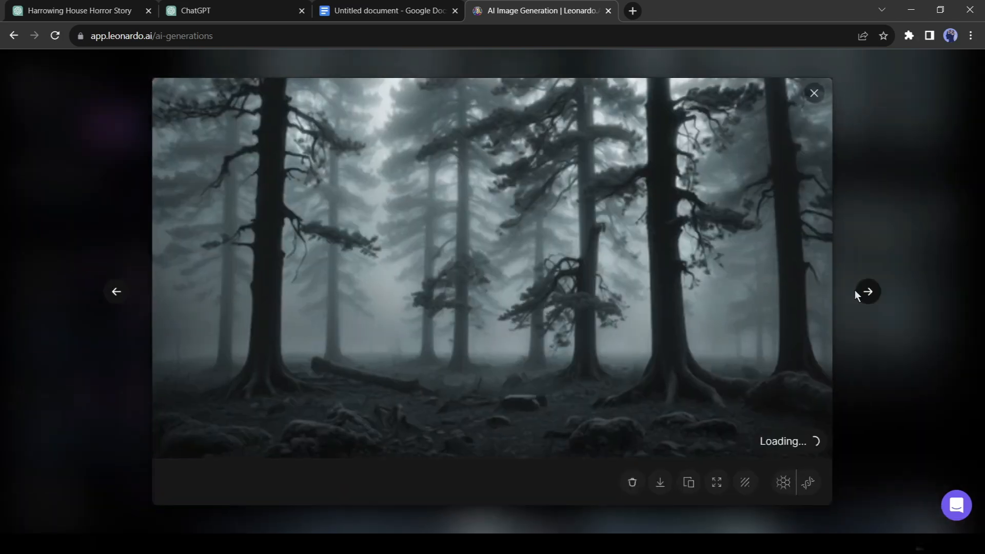
left_click(867, 292)
left_click(116, 292)
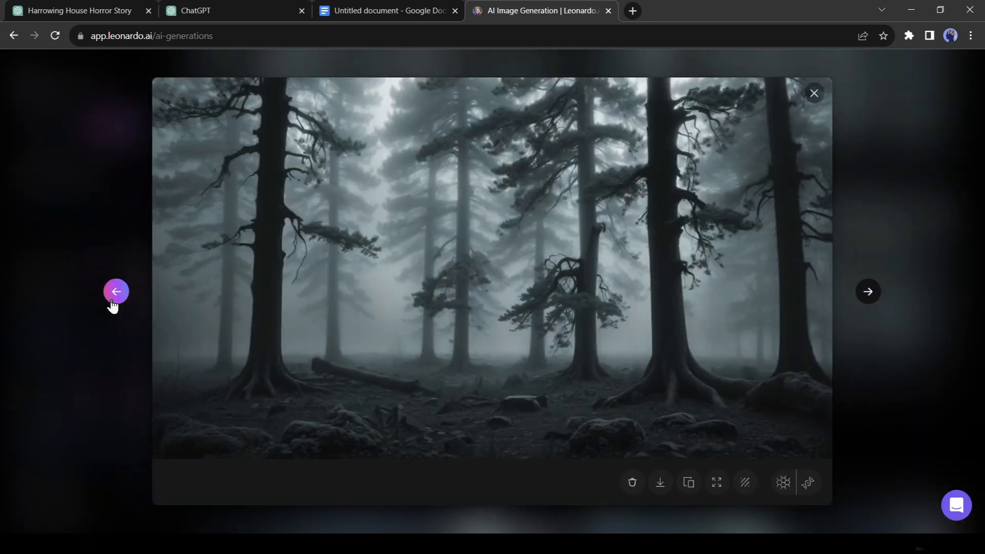
Step: Replace the image concept in the Google Docs template with "Capture the eerie silhouette of the mansion against a full moon, with clouds passing ominously."
left_click(68, 8)
left_click_drag(328, 219, 376, 237)
key("ctrl+c")
left_click(388, 10)
key("ctrl+v")
Step: Submit the updated mansion template to the ChatGPT prompt chat and select the description text of Prompt 1
key("ctrl+a")
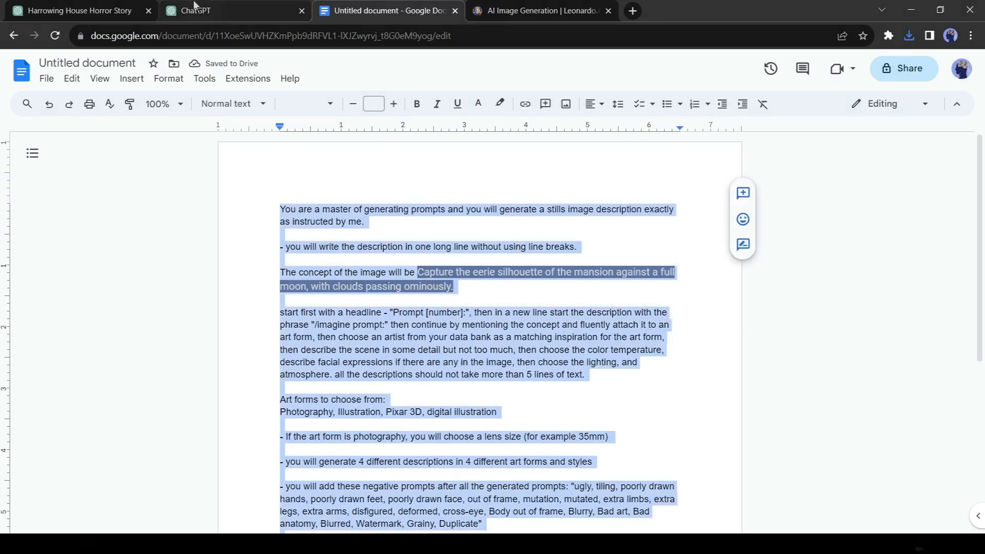
left_click(195, 10)
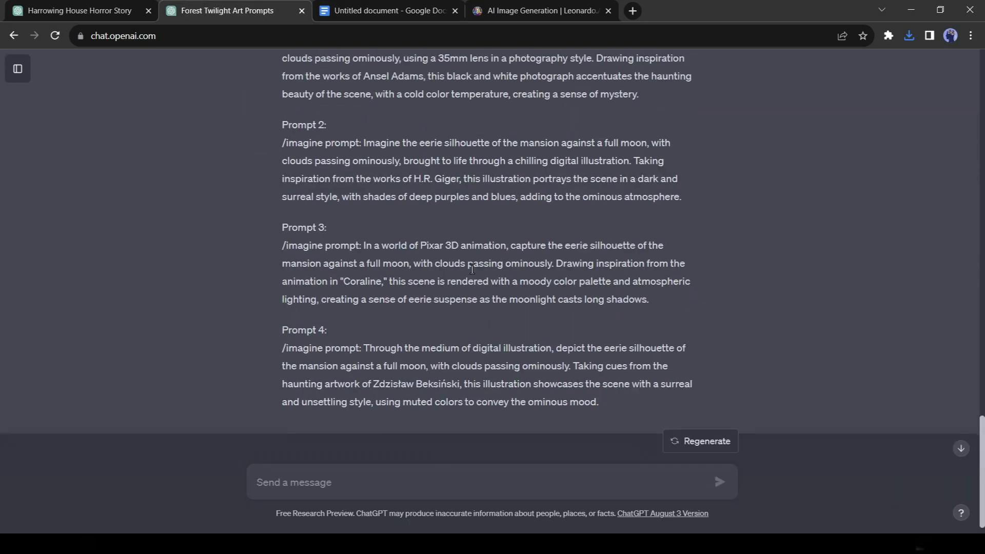
scroll(492, 256, "up", 3)
left_click_drag(364, 209, 647, 266)
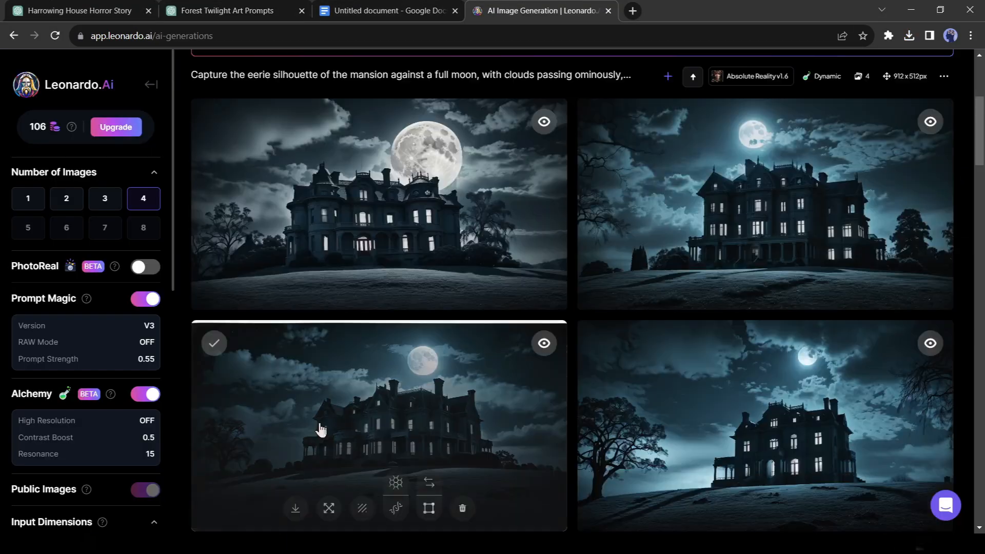
Step: Browse the generated moonlit mansion images in Leonardo.Ai, then open one and download it
scroll(662, 399, "down", 2)
scroll(661, 394, "up", 1)
left_click(631, 273)
left_click(660, 482)
Step: Copy the third image's prompt suggestion from the story chat and paste it over the mansion concept in the Google Docs template
left_click(118, 10)
left_click_drag(327, 273, 369, 290)
left_click(387, 10)
left_click_drag(417, 272, 453, 286)
key("ctrl+v")
Step: Copy the full template with the third image's concept and send it in the ChatGPT prompt chat
key("ctrl+a")
left_click(233, 11)
left_click(482, 481)
key("ctrl+v")
left_click(719, 478)
Step: Select one of the newly generated image descriptions and switch to the Leonardo.Ai image generation page
scroll(428, 332, "up", 1)
left_click_drag(366, 273, 653, 326)
left_click(541, 10)
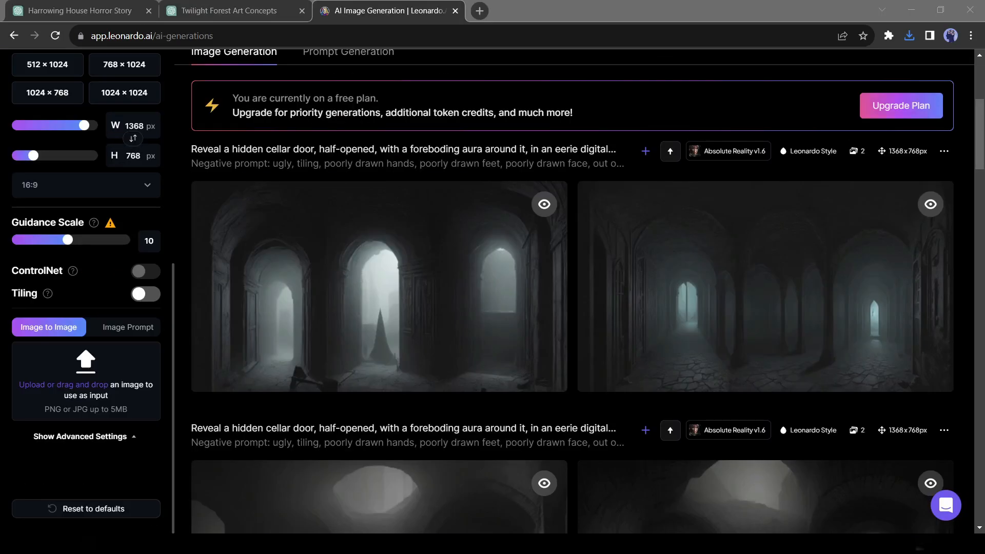
Step: Review the cellar, portrait and doll images in the Leonardo.Ai generation history
scroll(448, 246, "up", 3)
scroll(446, 279, "down", 8)
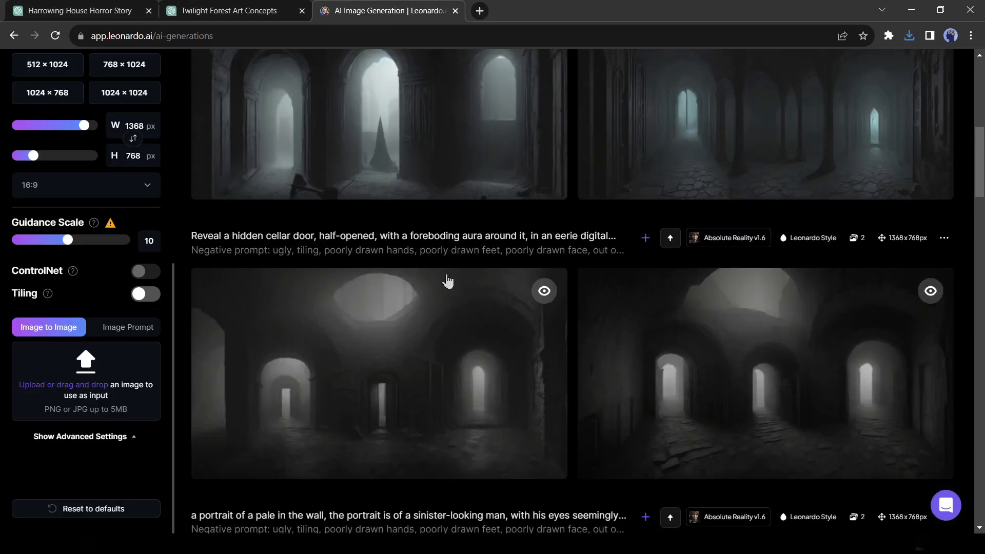
scroll(791, 308, "down", 20)
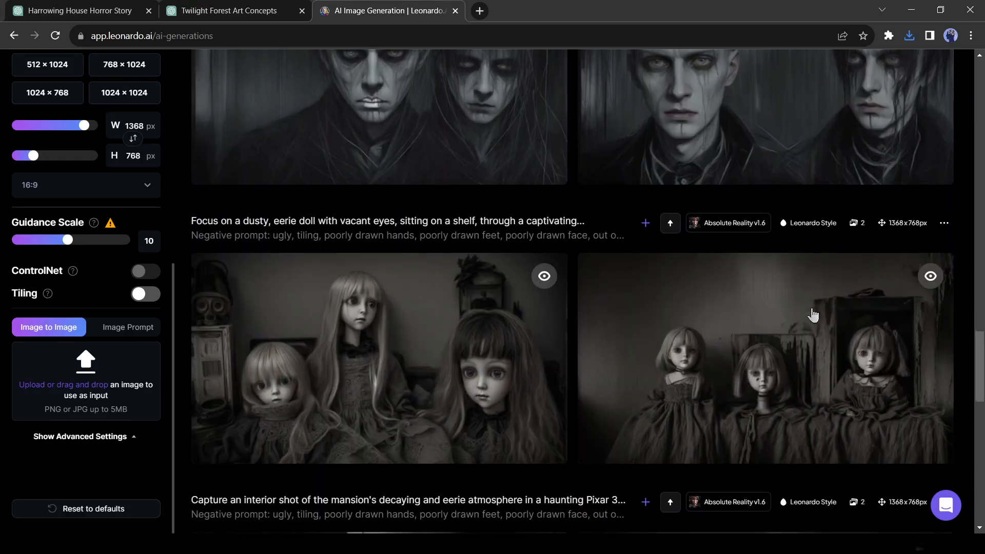
scroll(805, 310, "down", 7)
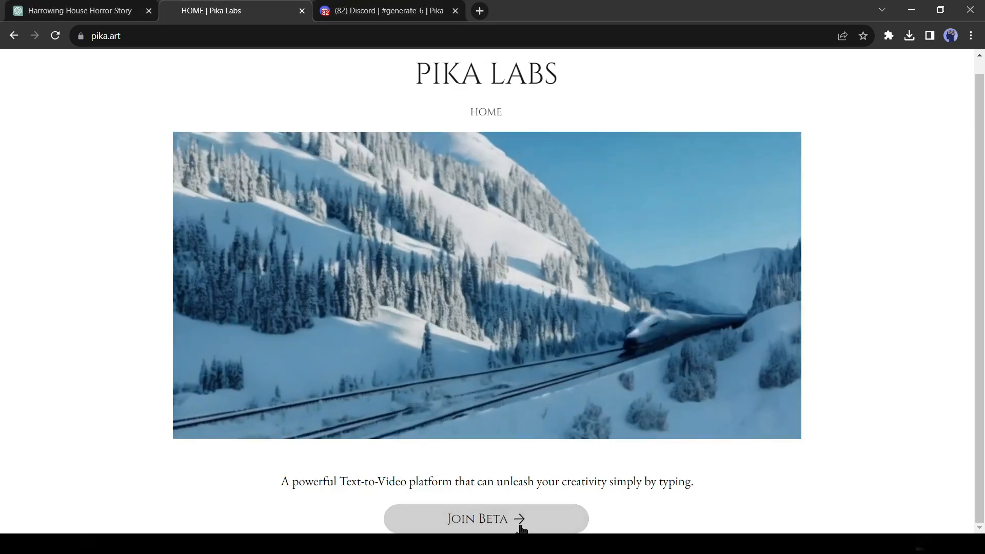
Step: Join the Pika beta from the Pika Labs site, accept the Discord invite, and open the #generate-9 channel
left_click(520, 527)
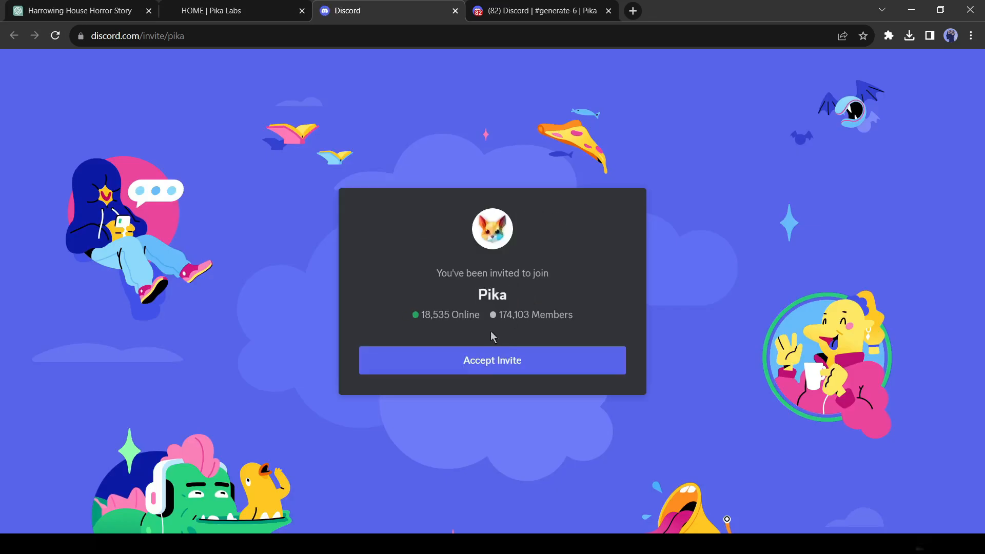
left_click(505, 368)
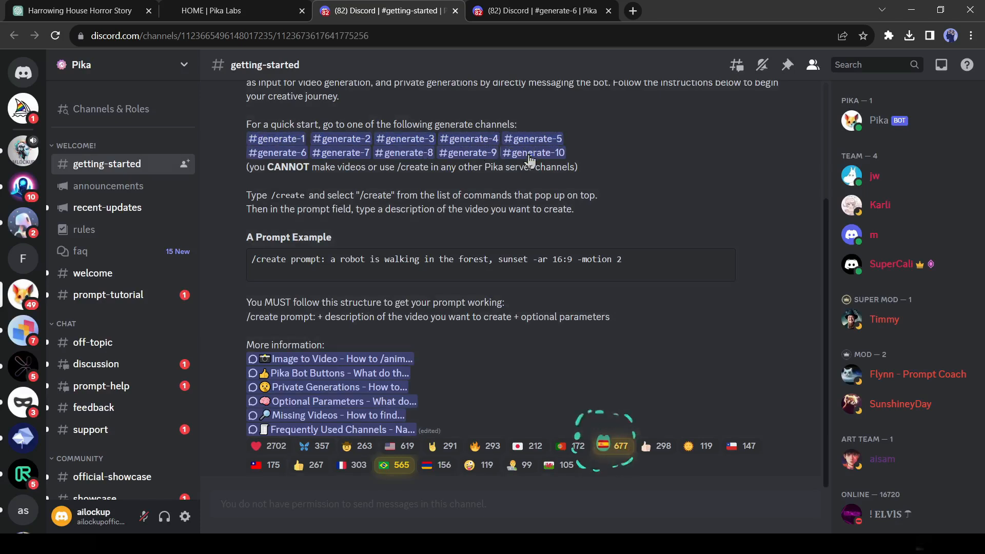
left_click(469, 153)
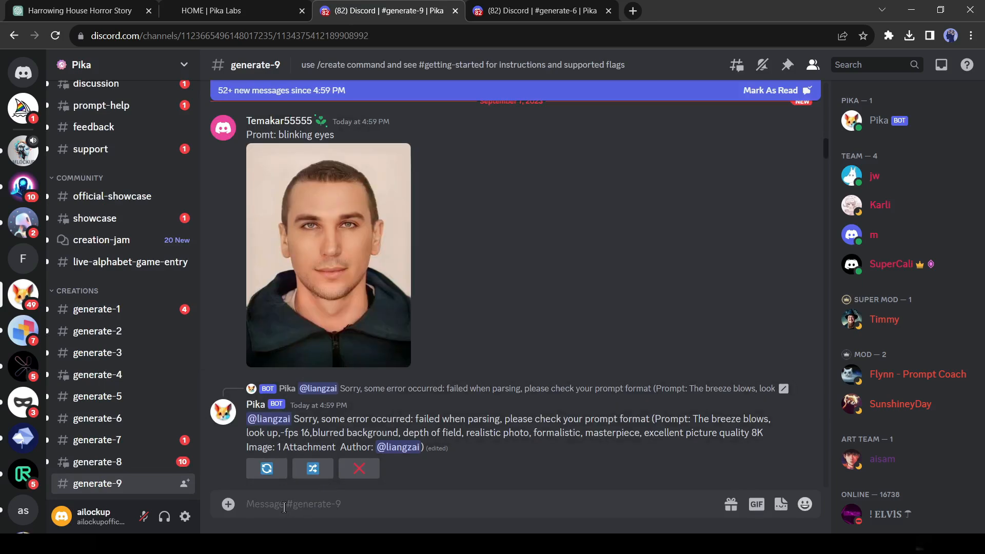
Step: Start a /create command with the image option and attach the foggy twilight forest image from the Horror folder
type("/")
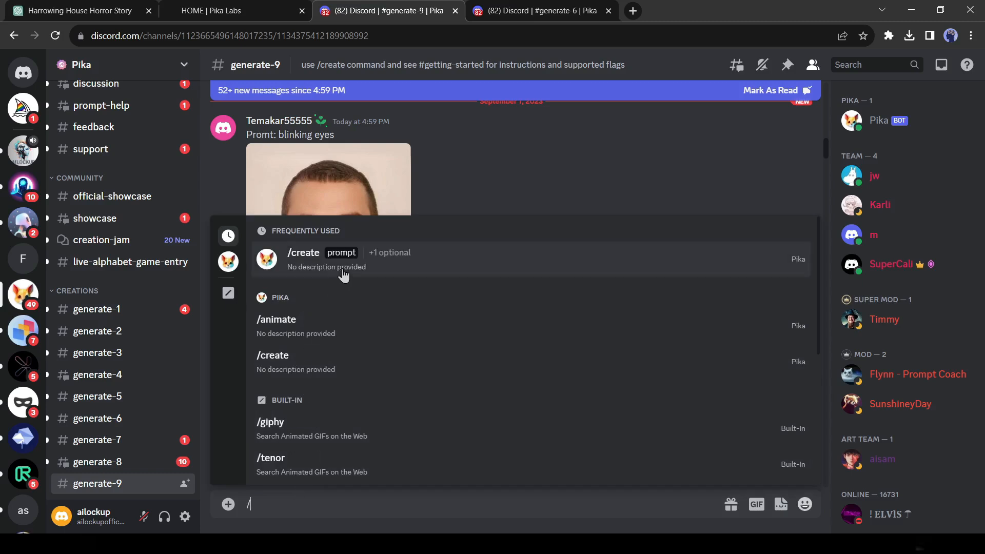
left_click(364, 262)
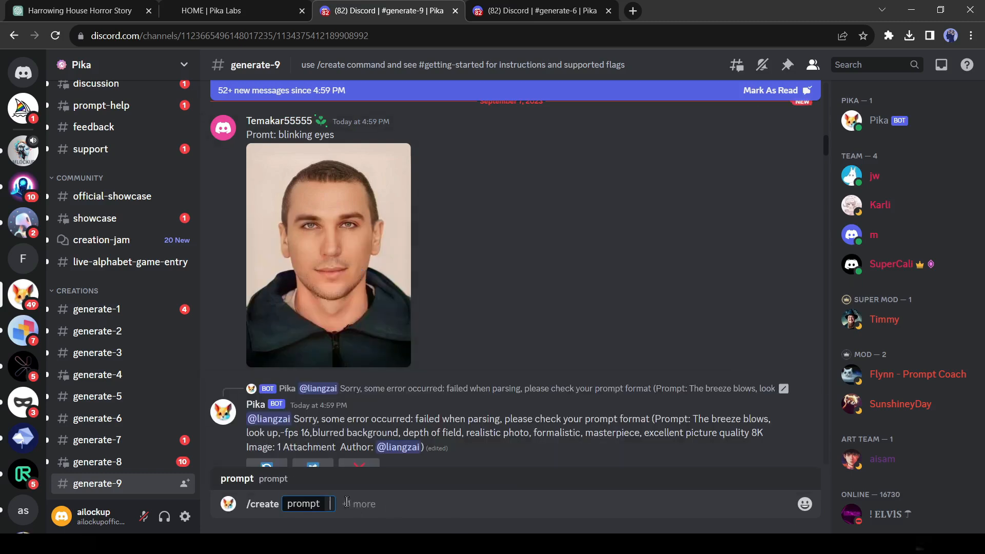
left_click(347, 503)
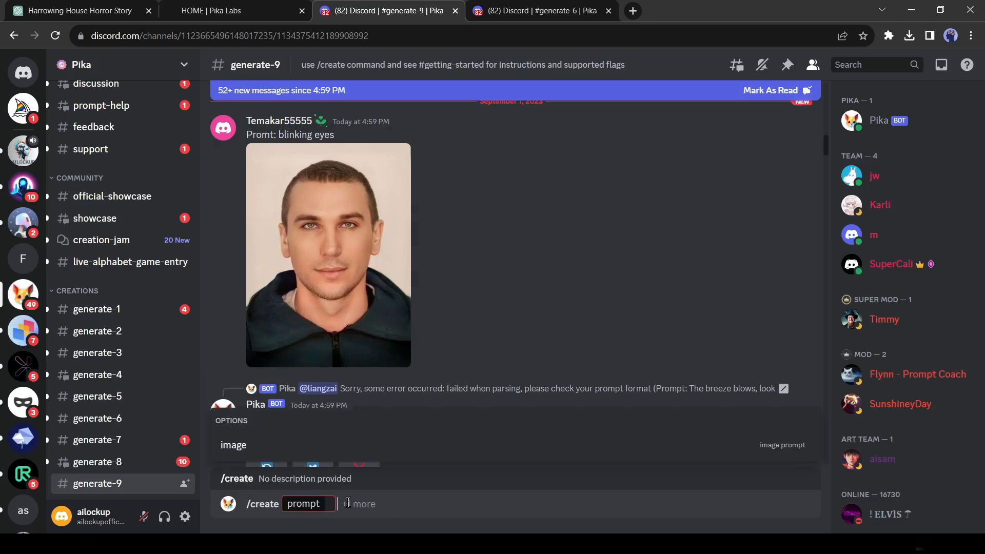
left_click(237, 455)
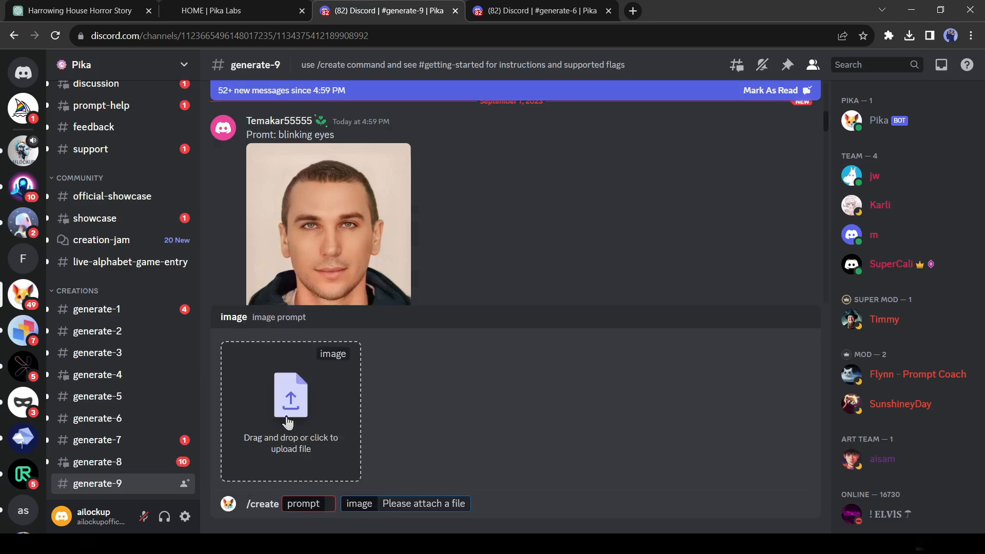
left_click(306, 428)
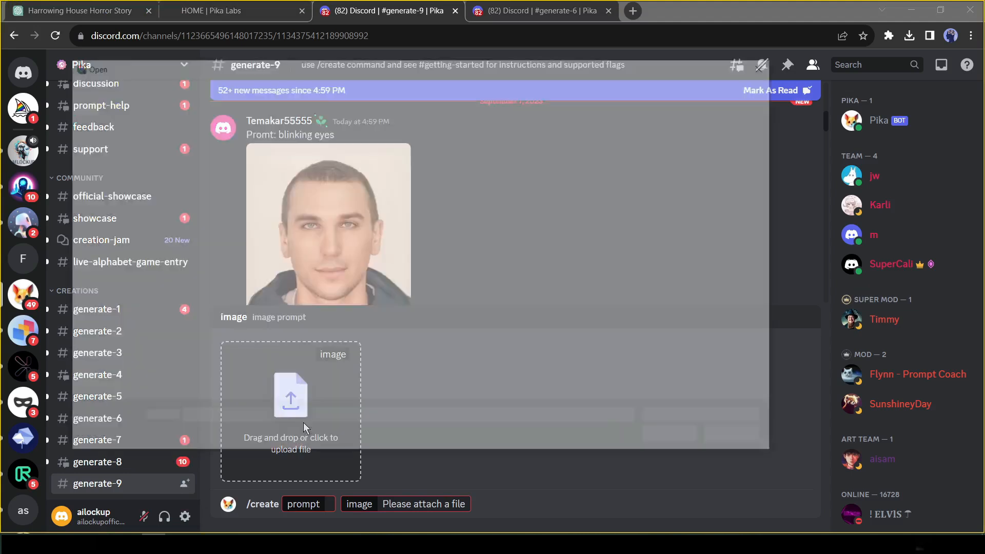
double_click(207, 170)
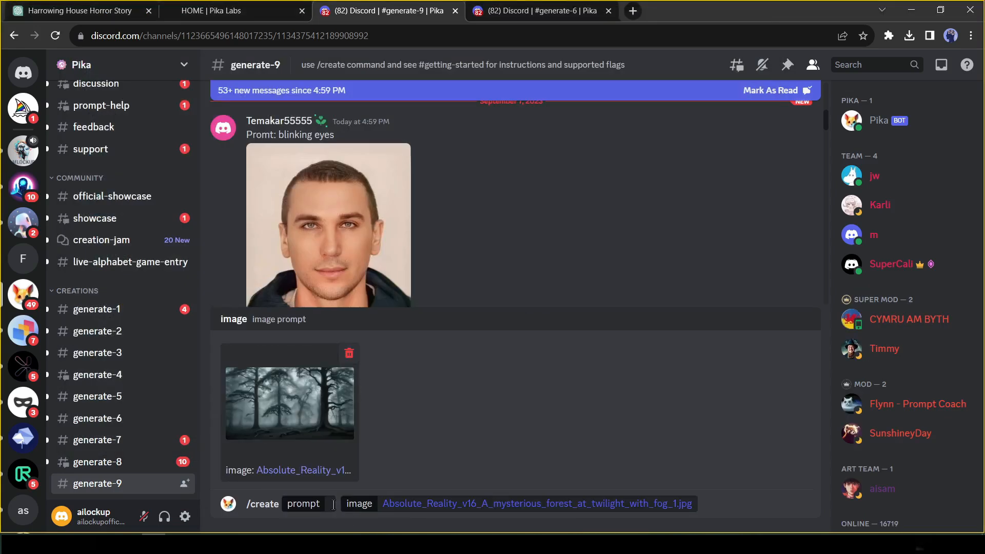
Step: Set the prompt to "horror", submit the forest video generation, and download the finished clip
type("horror")
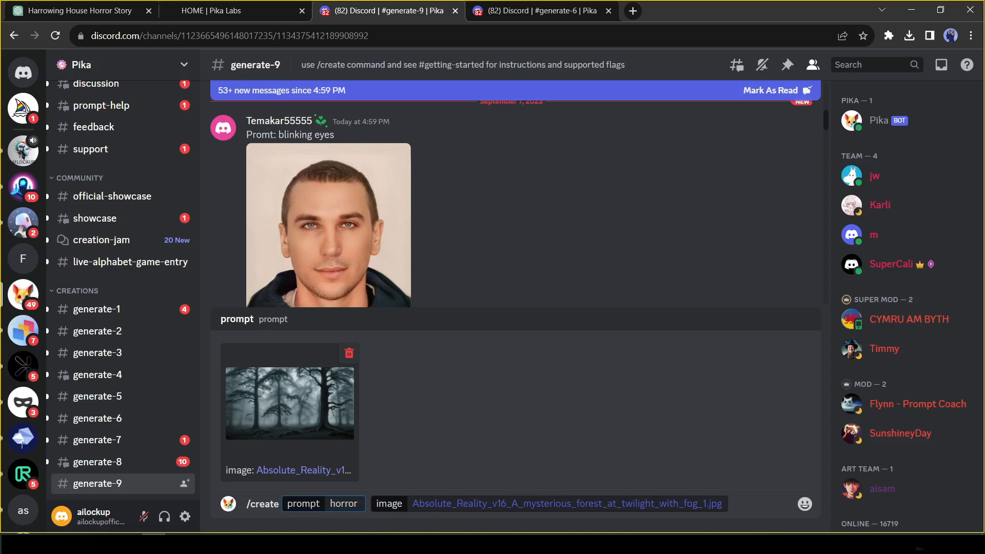
key("Return")
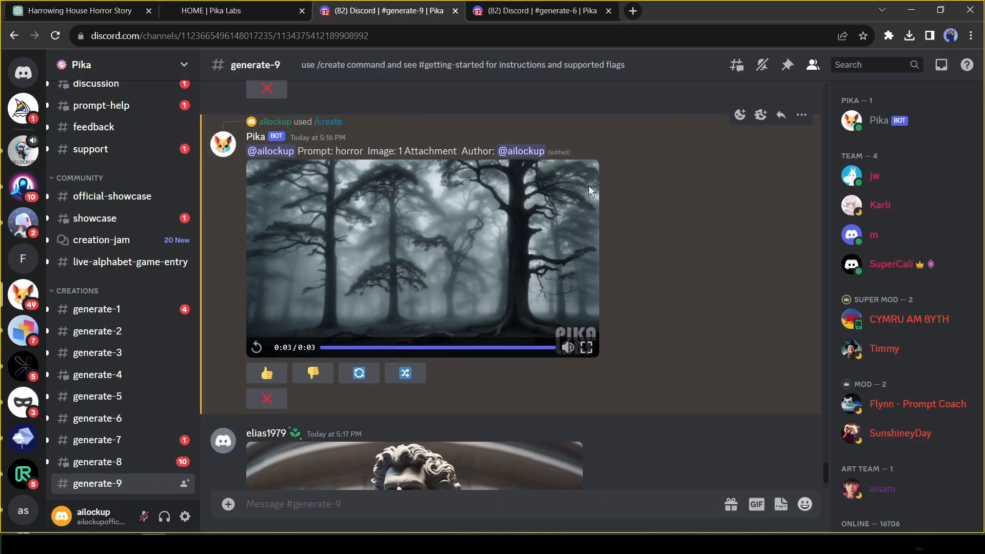
left_click(585, 177)
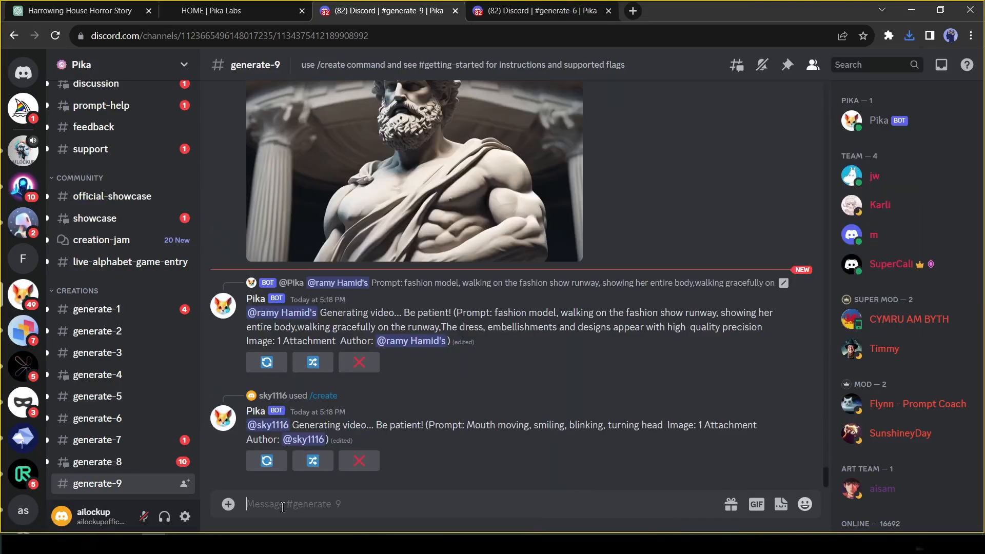
Step: Submit another /create command with the mansion interior image attached and the prompt "horror"
type("/create")
key("Return")
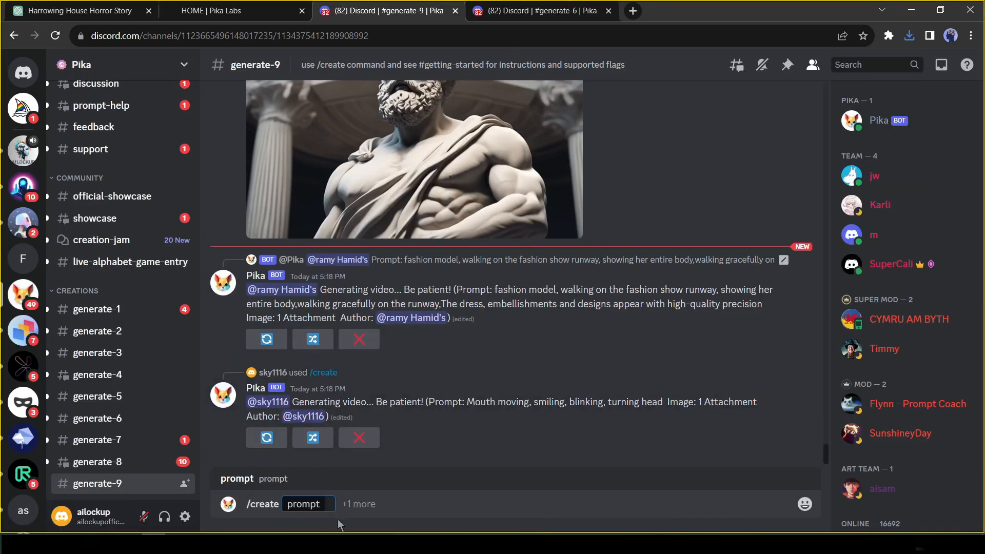
left_click(355, 500)
left_click(242, 453)
left_click(266, 420)
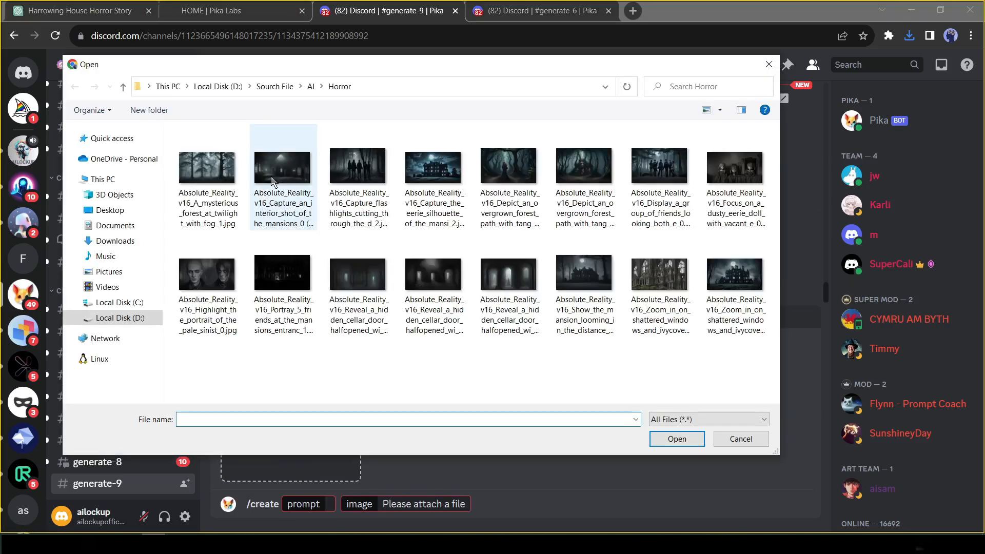
double_click(277, 164)
left_click(330, 504)
type("haunte")
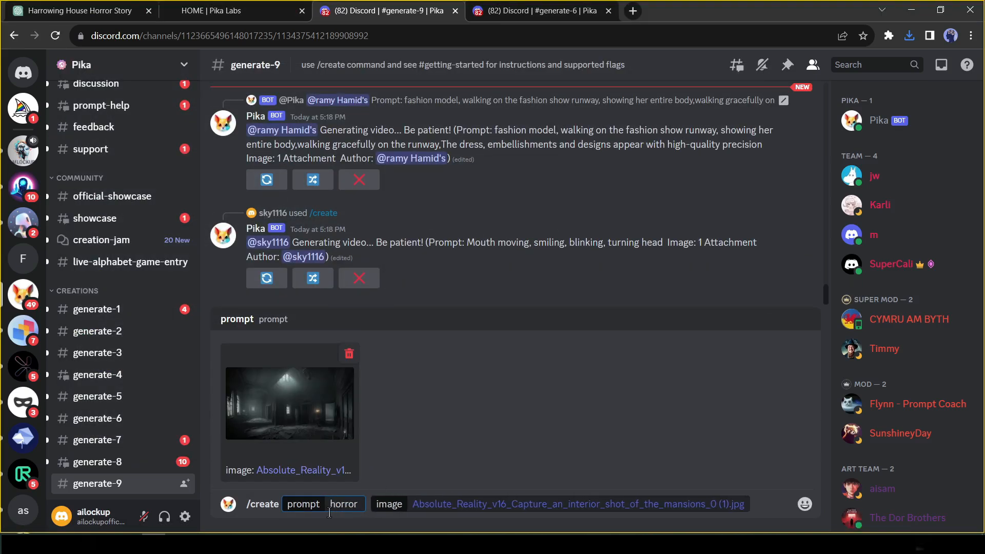
key("Return")
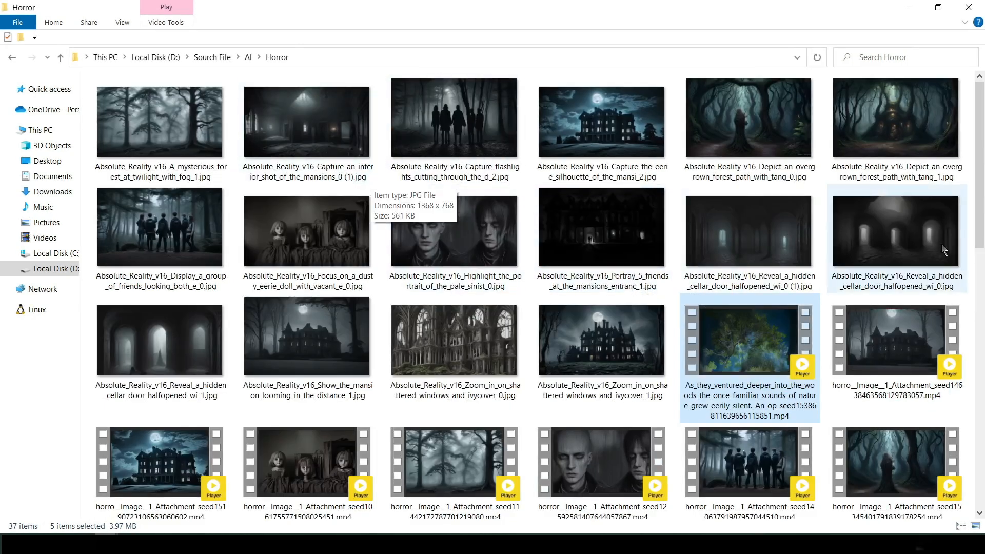
Step: Look through the saved images and generated video clips in the Horror folder
scroll(941, 244, "down", 5)
left_click(337, 467)
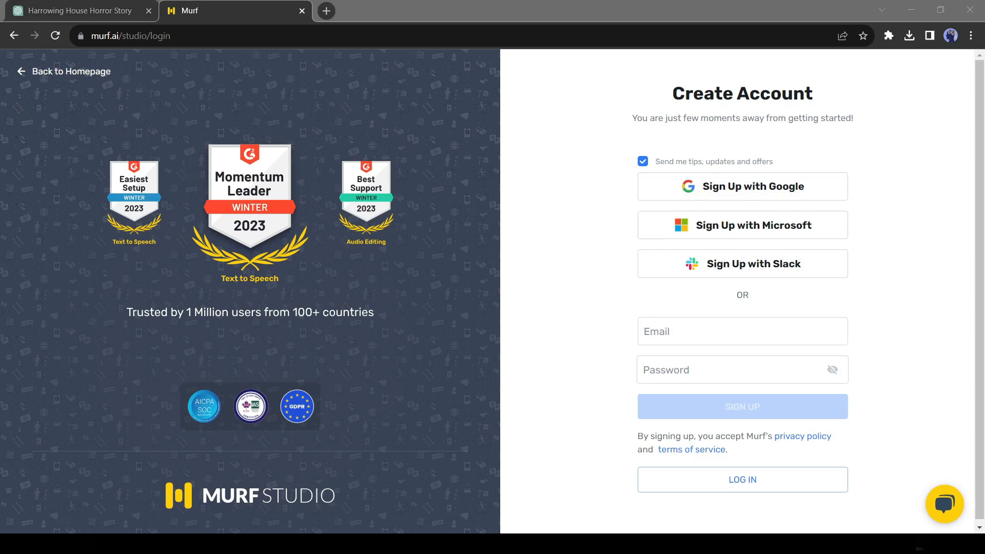
Step: Switch to Murf Studio and fill in the account e-mail on the account creation form
left_click(510, 290)
left_click(661, 331)
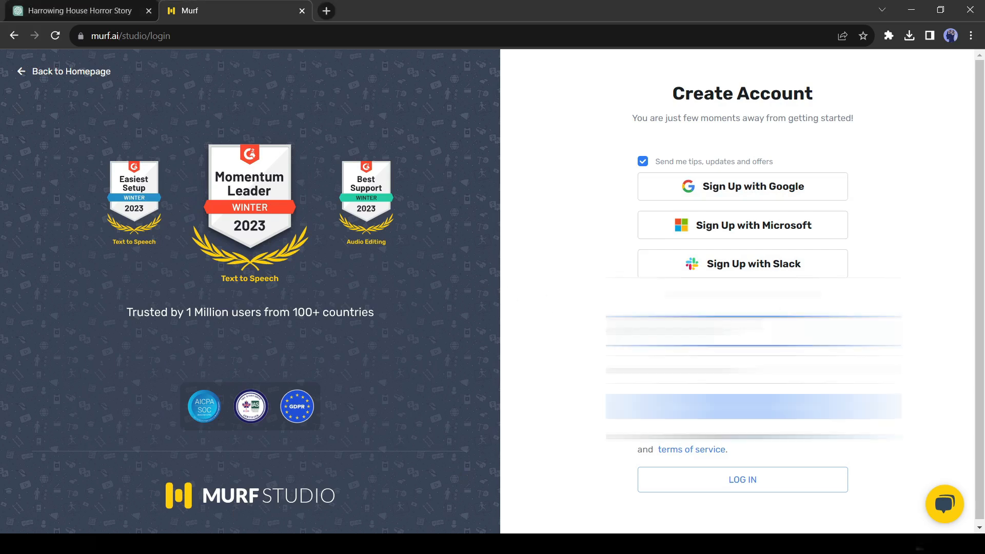
key("ctrl+v")
key("Tab")
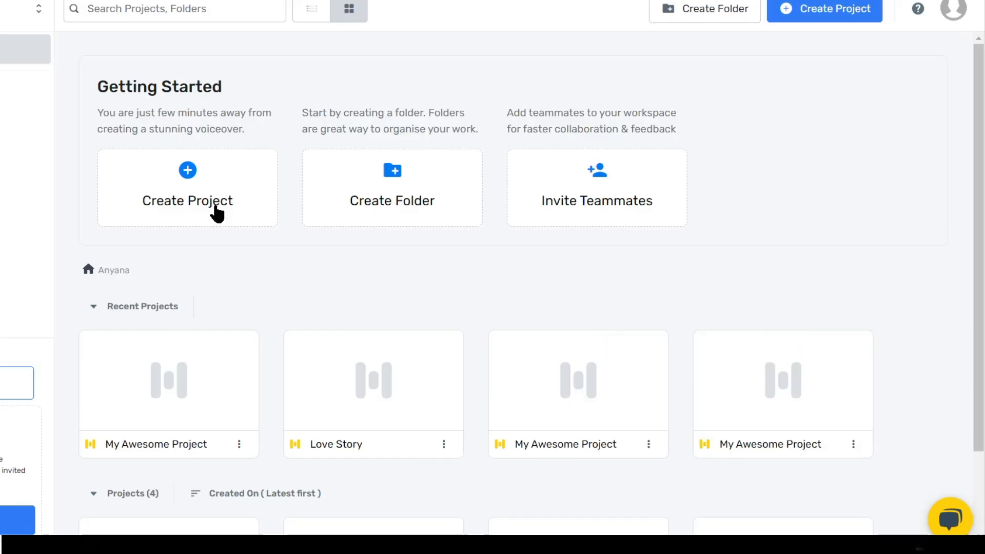
Step: Create a new Murf project titled "Horror Story"
left_click(188, 203)
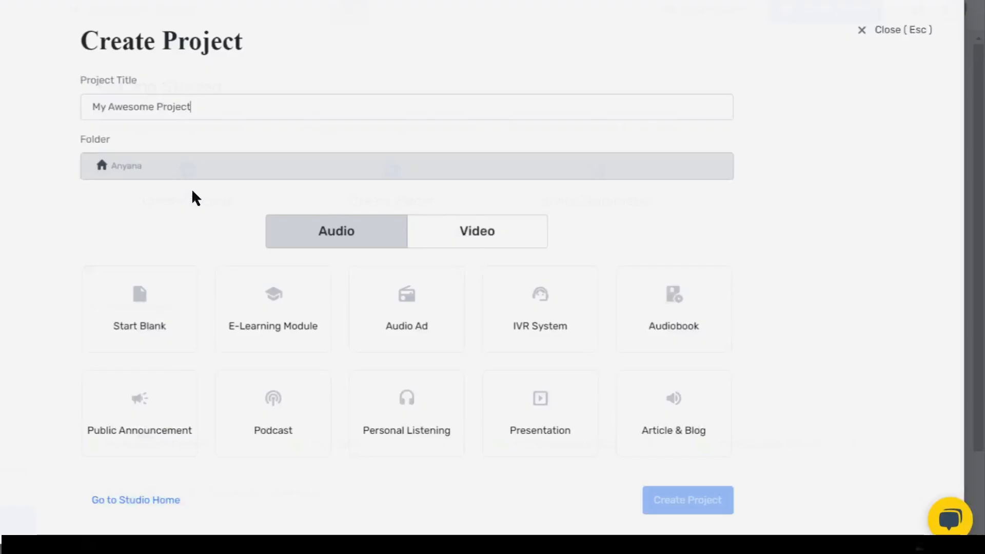
type("Horror Story")
left_click(583, 422)
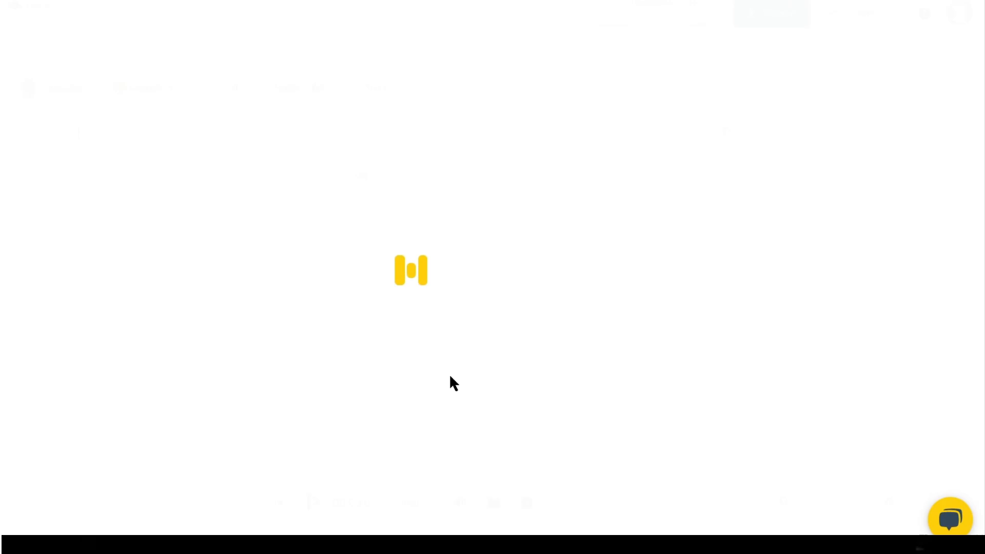
Step: Browse the voice library, preview the Naomi (F) voice, and select it for the text block
left_click(197, 145)
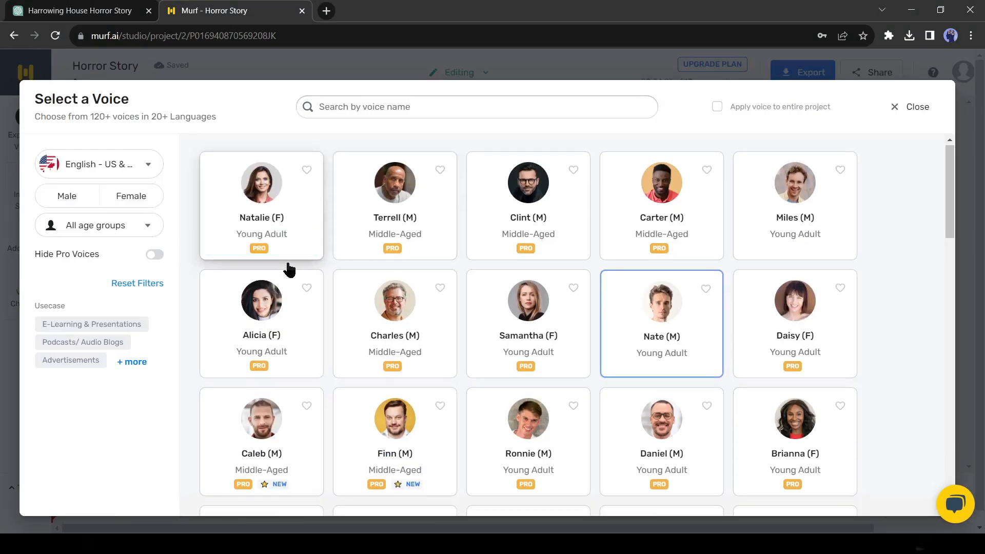
scroll(277, 267, "down", 5)
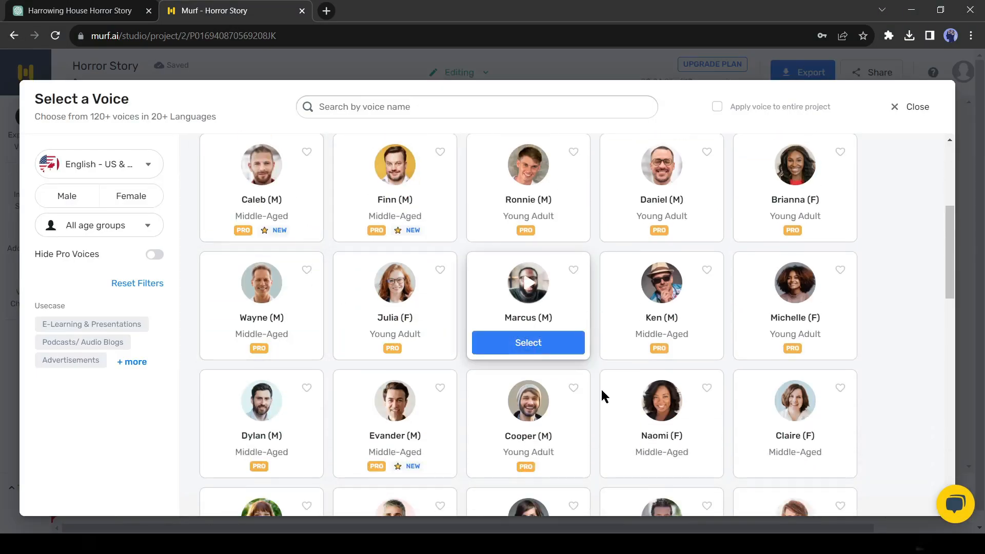
mouse_move(661, 407)
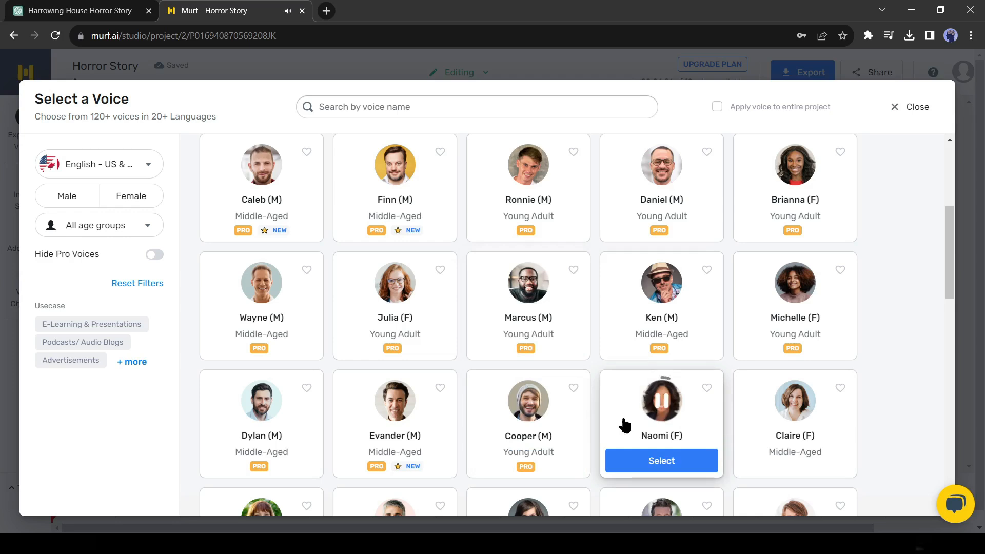
scroll(625, 425, "down", 1)
left_click(659, 397)
left_click(305, 145)
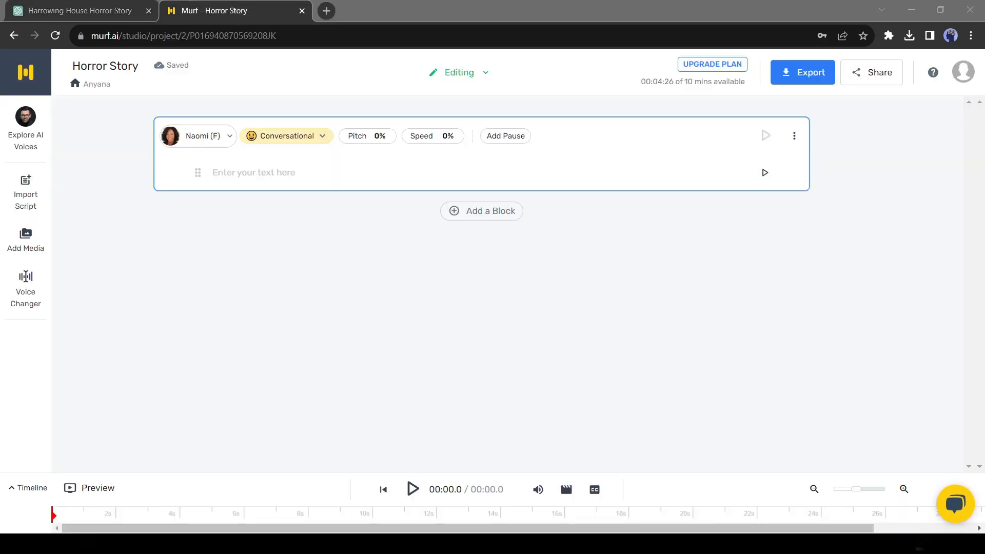
Step: Paste the full horror story into the text block, split by paragraphs, and play back the voiceover
left_click(283, 176)
key("ctrl+v")
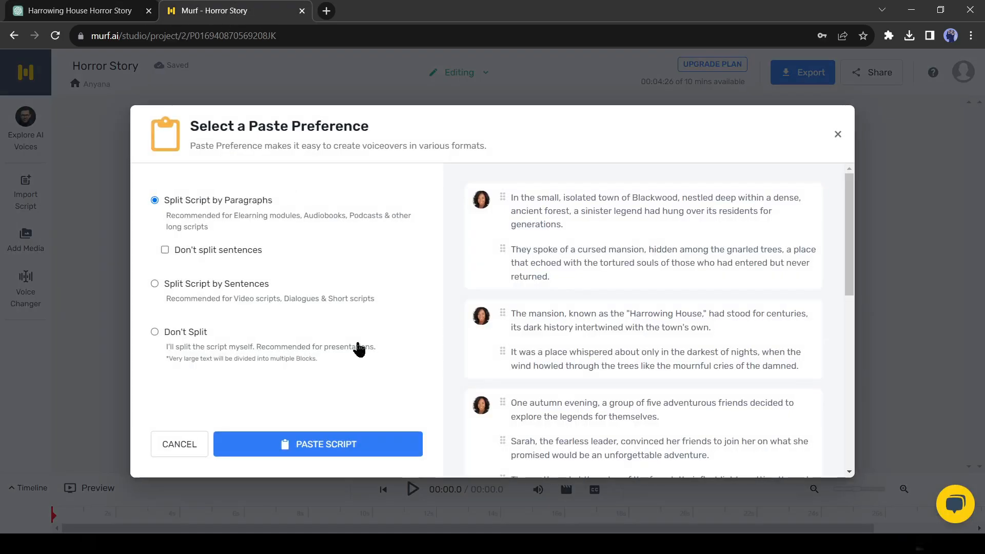
left_click(326, 444)
scroll(248, 439, "up", 10)
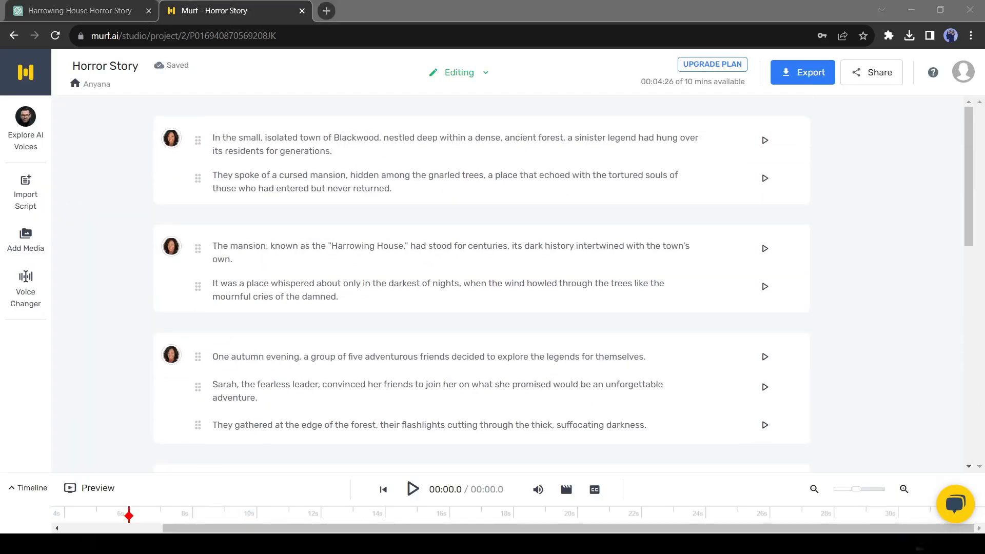
left_click(412, 488)
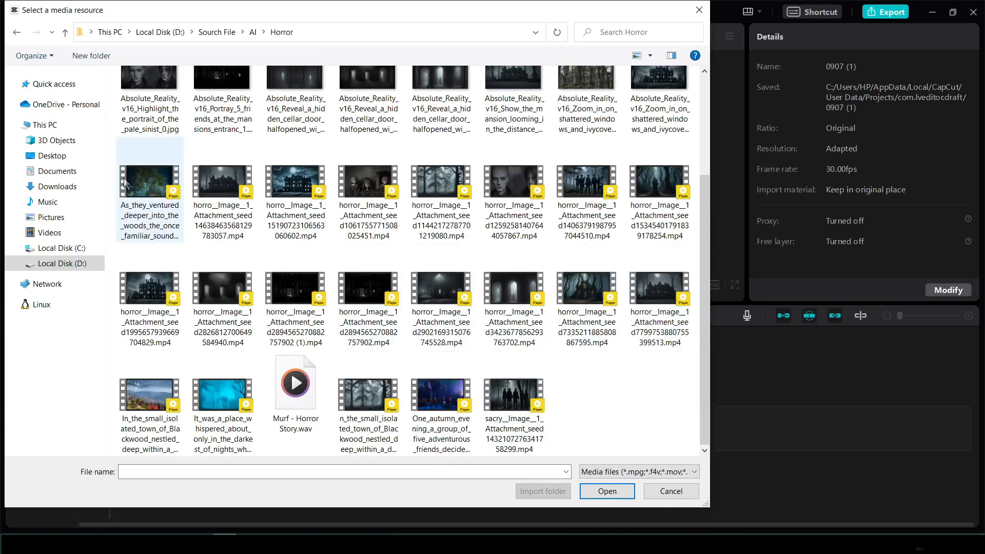
Step: In CapCut, import the generated video clips and Murf - Horror Story.wav, and place the narration on the timeline
left_click_drag(114, 175, 699, 455)
left_click(607, 491)
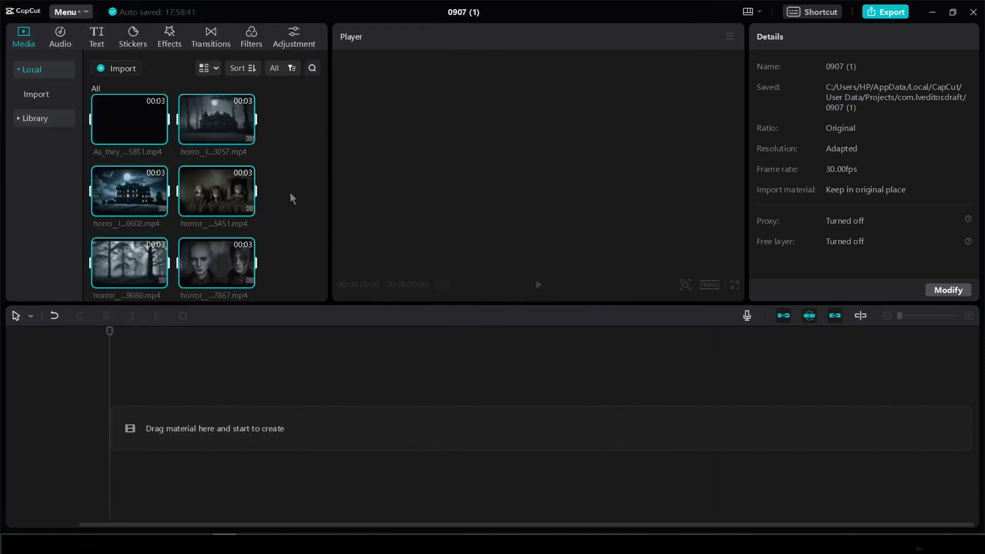
scroll(297, 211, "down", 4)
scroll(291, 230, "down", 5)
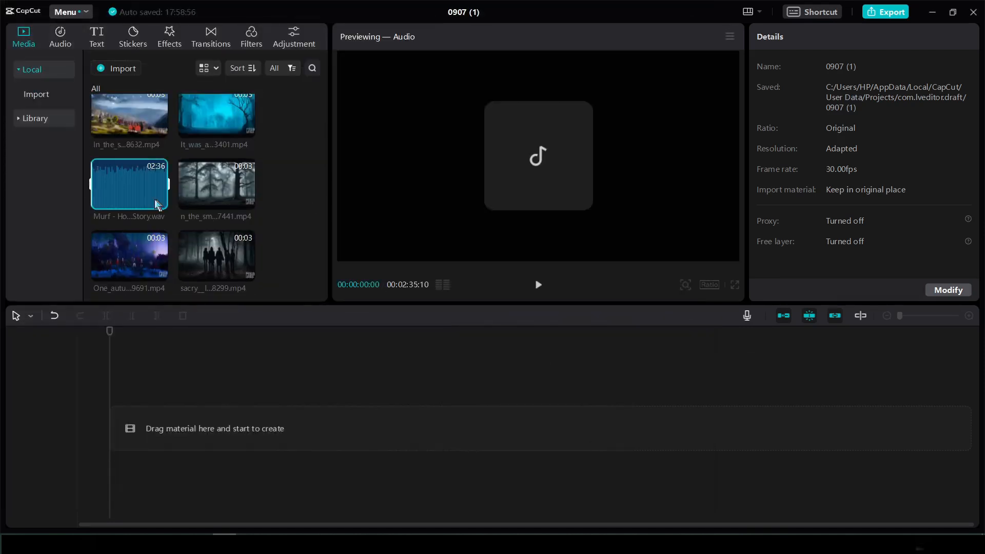
left_click(159, 201)
left_click(968, 316)
Step: Add the autumn village, misty forest and blue forest clips to the video track in sequence above the narration
scroll(274, 205, "up", 2)
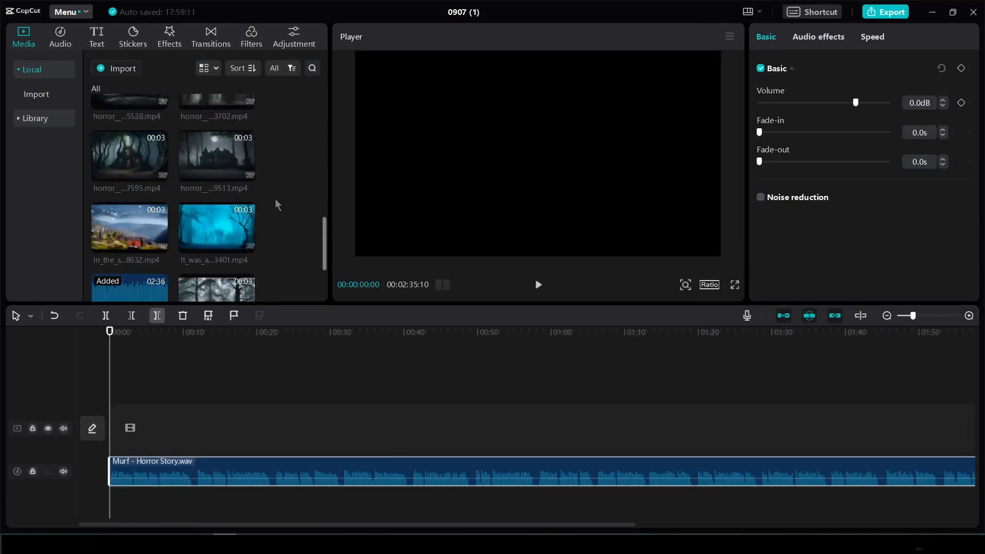
left_click_drag(130, 228, 151, 436)
left_click(968, 315)
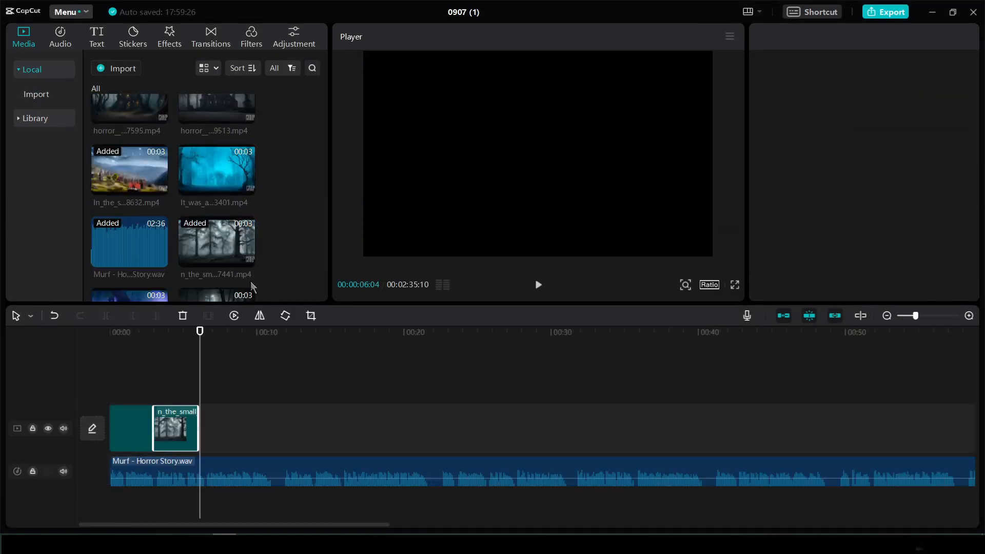
scroll(250, 256, "down", 1)
left_click_drag(217, 115, 228, 426)
scroll(169, 231, "up", 2)
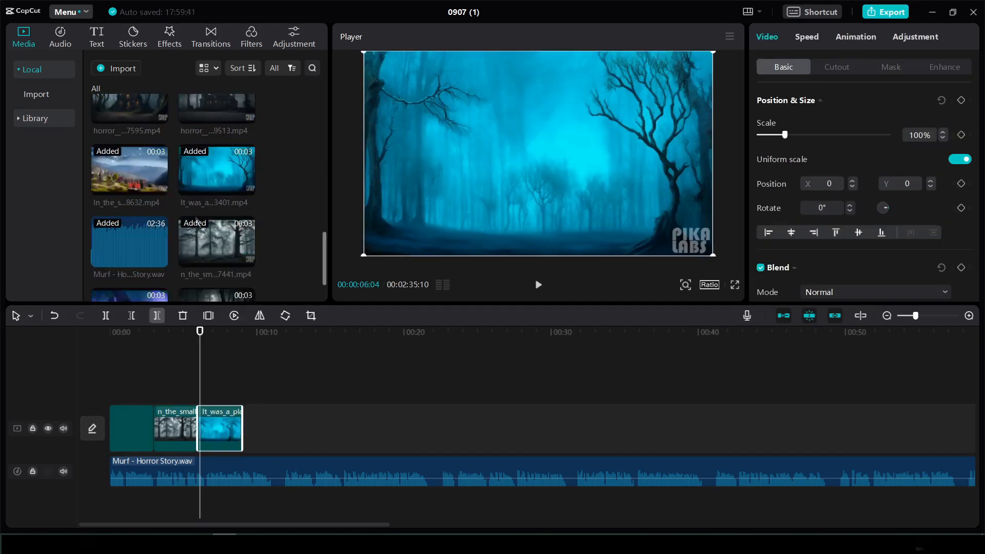
Step: Set the misty and blue forest clips to 0.8x speed, and append the moonlit mansion clips at 0.5x speed
left_click(125, 335)
left_click(813, 39)
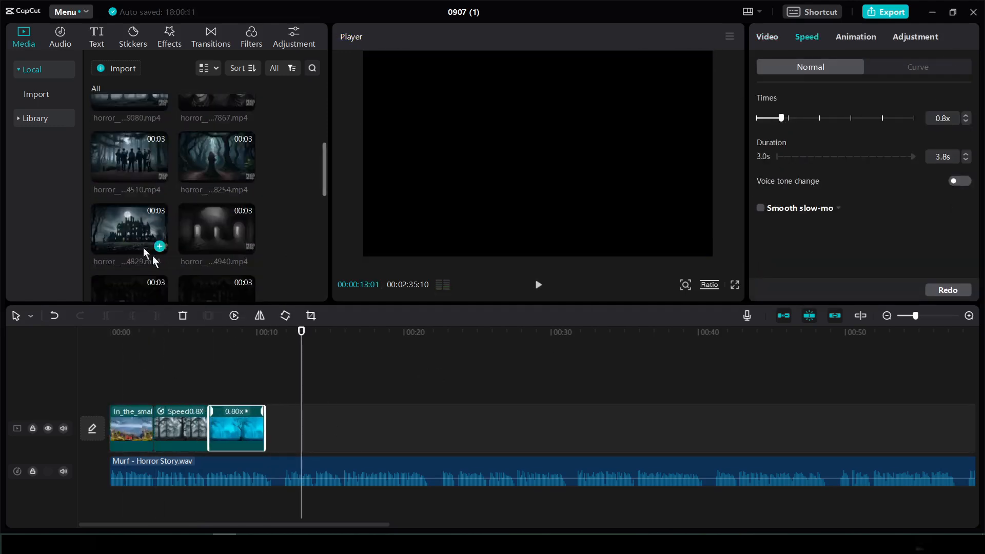
left_click_drag(260, 246, 378, 440)
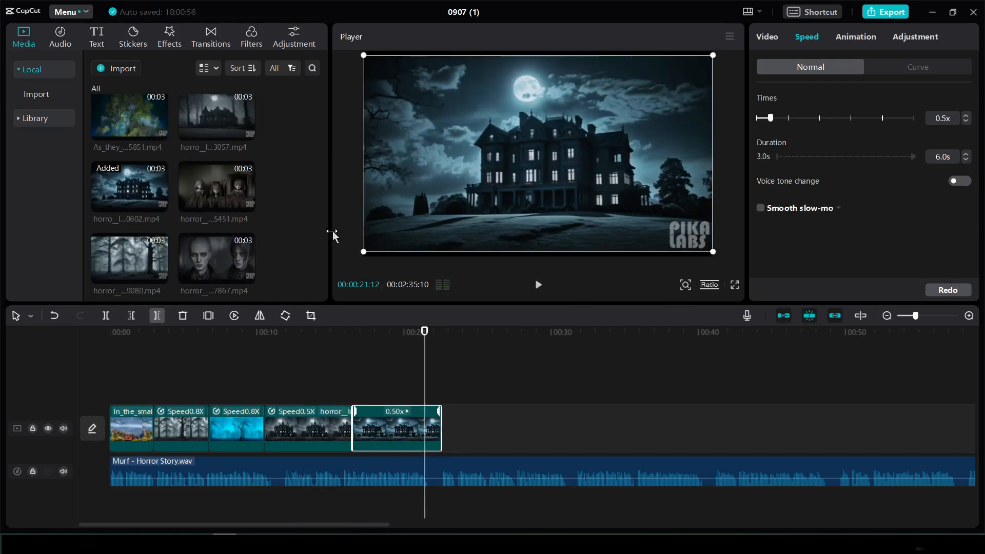
Step: Adjust the playback speed of the last moonlit mansion clip and apply the first combo animation to the forest silhouettes clip
left_click_drag(770, 118, 775, 119)
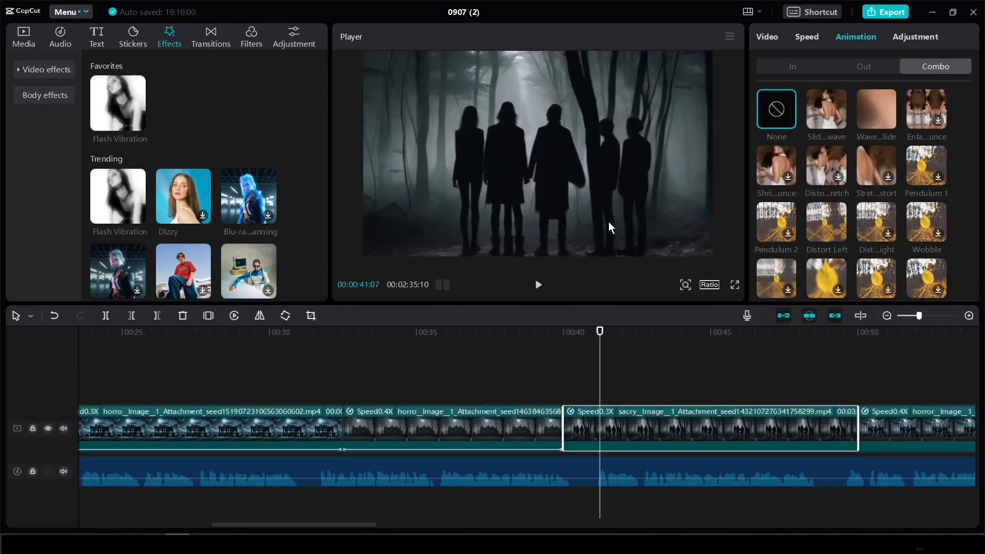
left_click(827, 111)
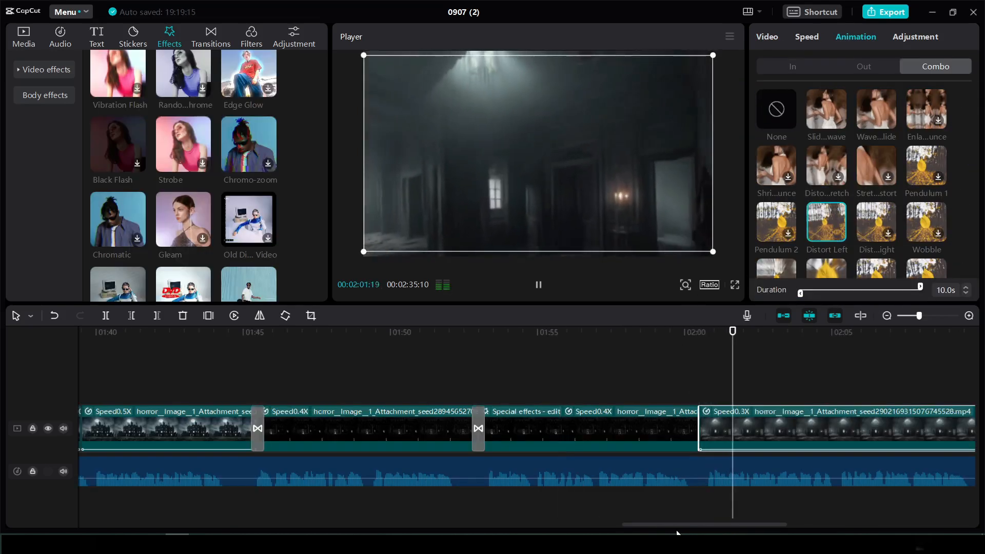
Step: Stop playback, search the music library for "Suspense", and preview the Music box mystery horror suspense and Thriller tracks
key("space")
left_click_drag(687, 528, 84, 524)
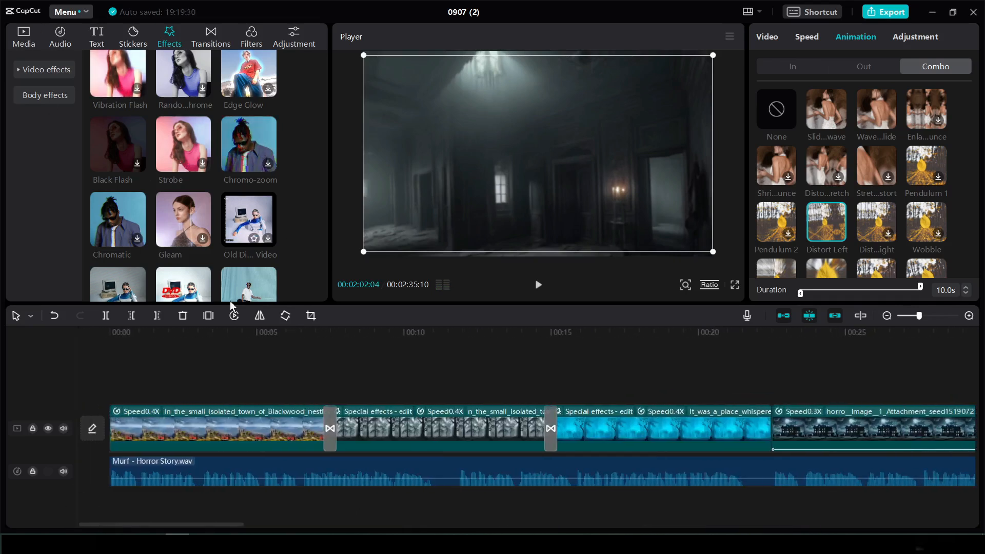
left_click(61, 37)
left_click(47, 121)
left_click(33, 70)
left_click(154, 71)
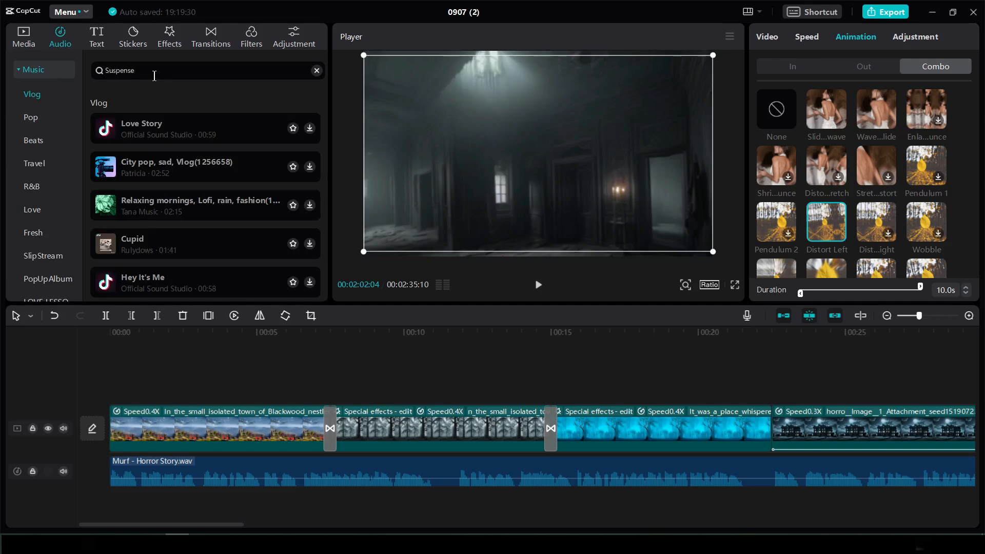
key("Return")
left_click(172, 108)
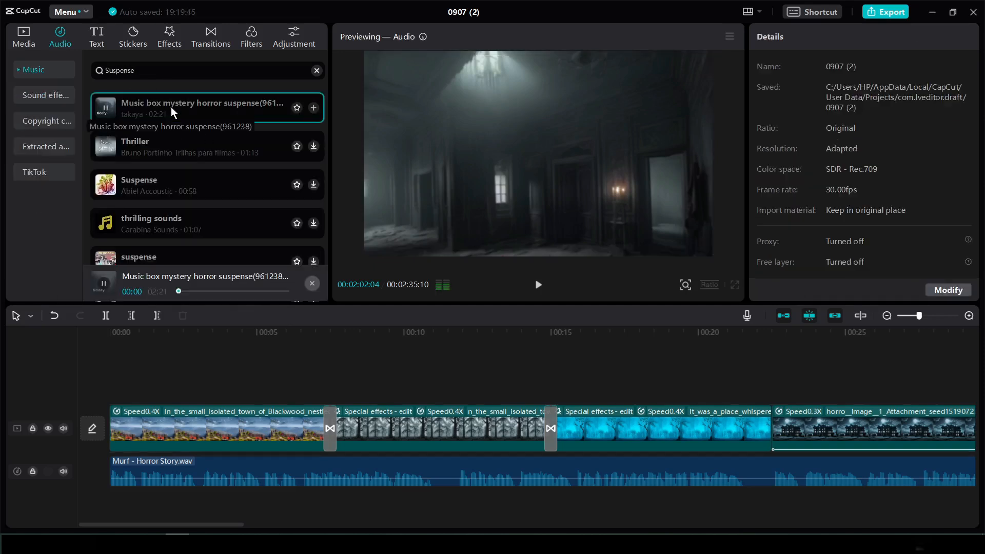
left_click(114, 141)
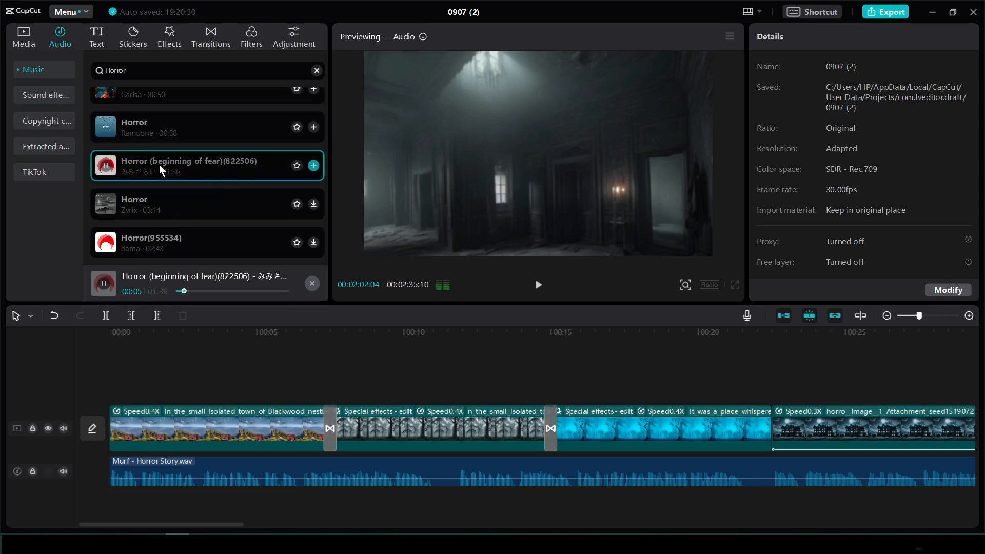
Step: Place the Horror (beginning of fear) music beneath the narration from the start, lower its volume, and play back the mix
left_click_drag(159, 164, 211, 488)
left_click_drag(855, 103, 829, 104)
key("space")
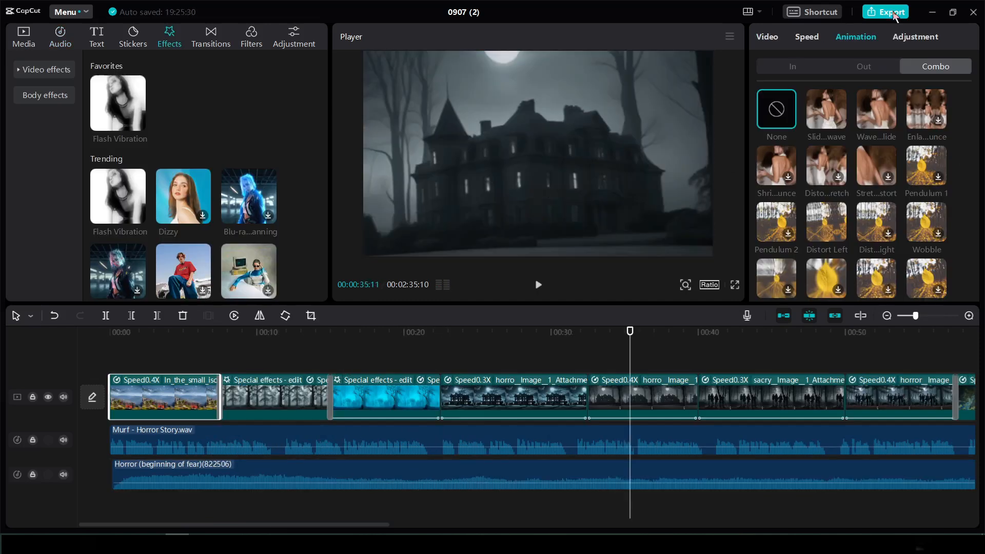
Step: Export the finished video as 0907 (2) at 1080P with recommended bit rate, H.264 codec, mp4 format and 30fps
left_click(149, 339)
left_click(885, 14)
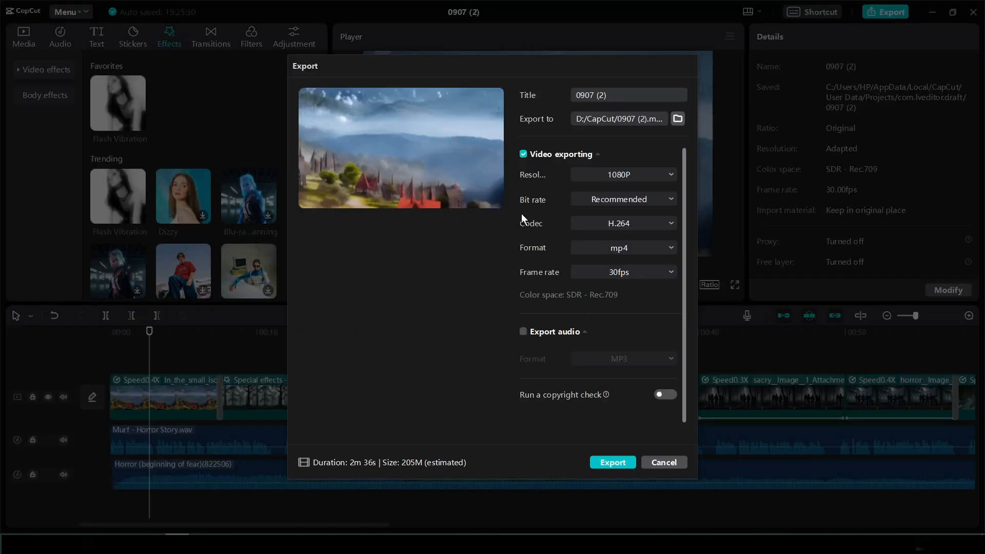
left_click(613, 462)
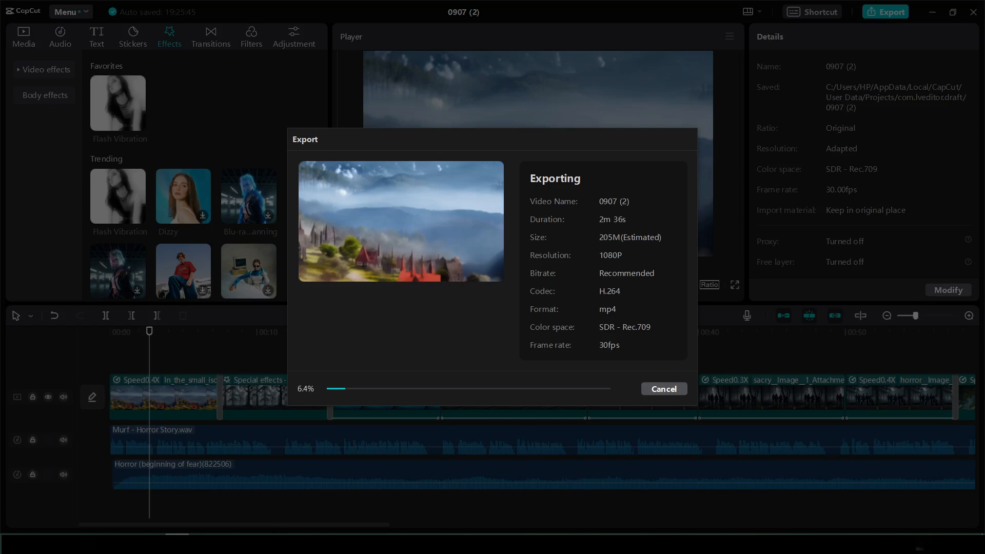